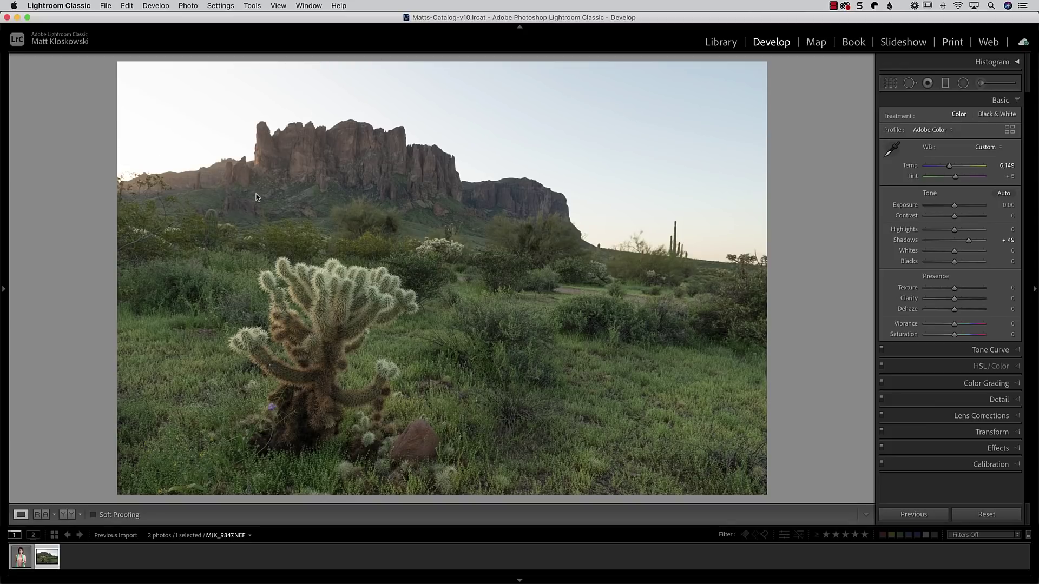
Step: Set the landscape photo's Shadows to +43 and Dehaze to +25
key(Left)
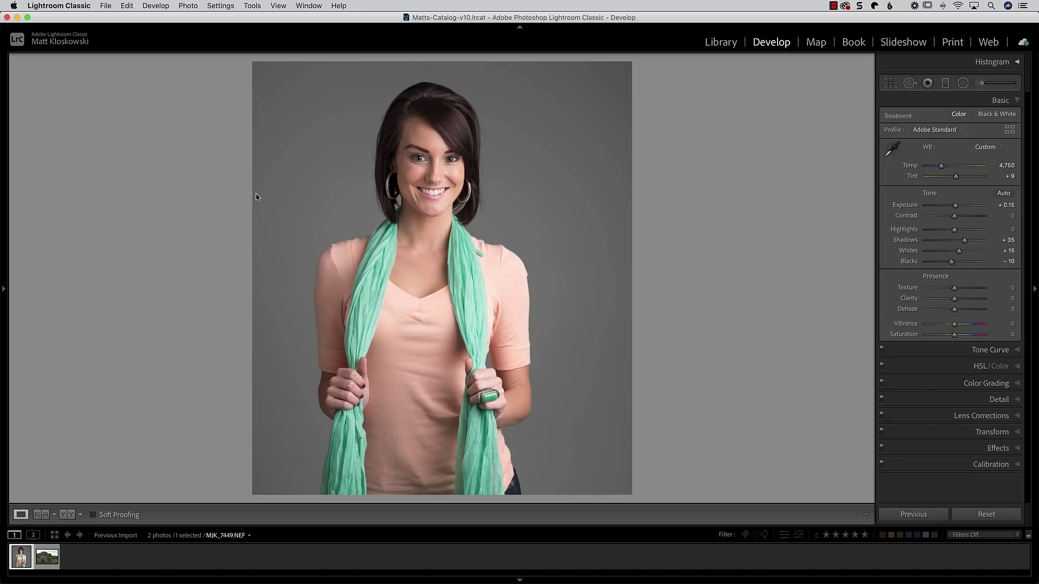
key(Right)
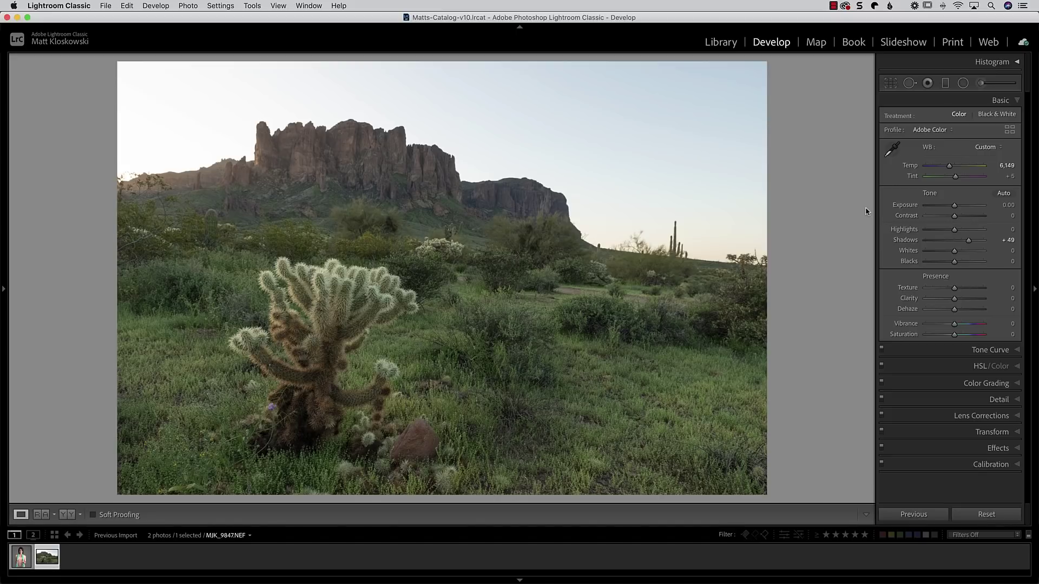
mouse_move(968, 240)
mouse_down()
mouse_move(955, 240)
mouse_move(969, 242)
mouse_up()
drag(956, 309, 962, 311)
drag(954, 229, 928, 232)
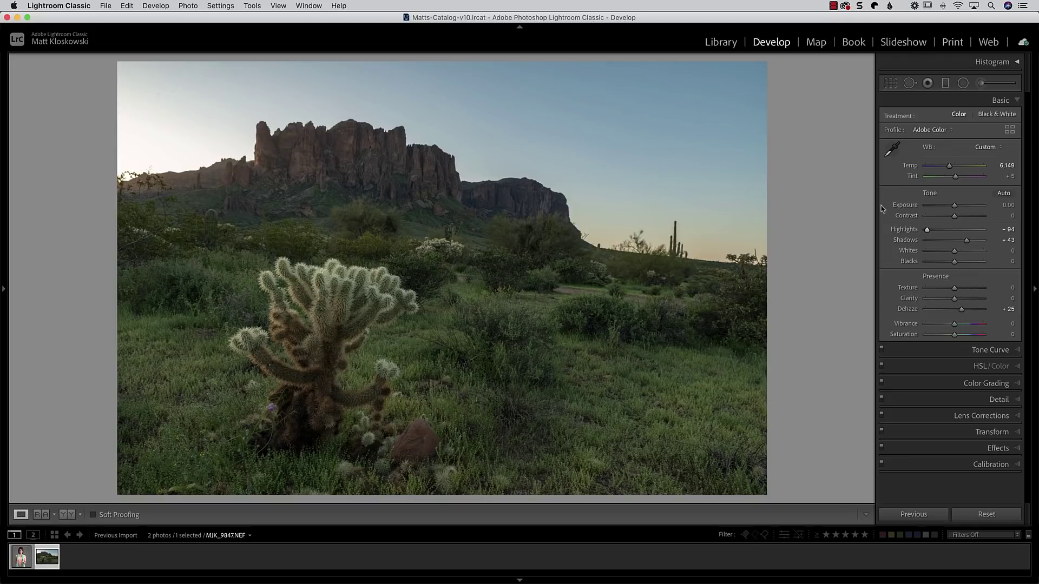
Step: Return Highlights and Exposure to 0 and select the Graduated Filter tool
mouse_move(938, 233)
mouse_down()
mouse_move(954, 232)
mouse_move(924, 231)
mouse_move(932, 232)
mouse_up()
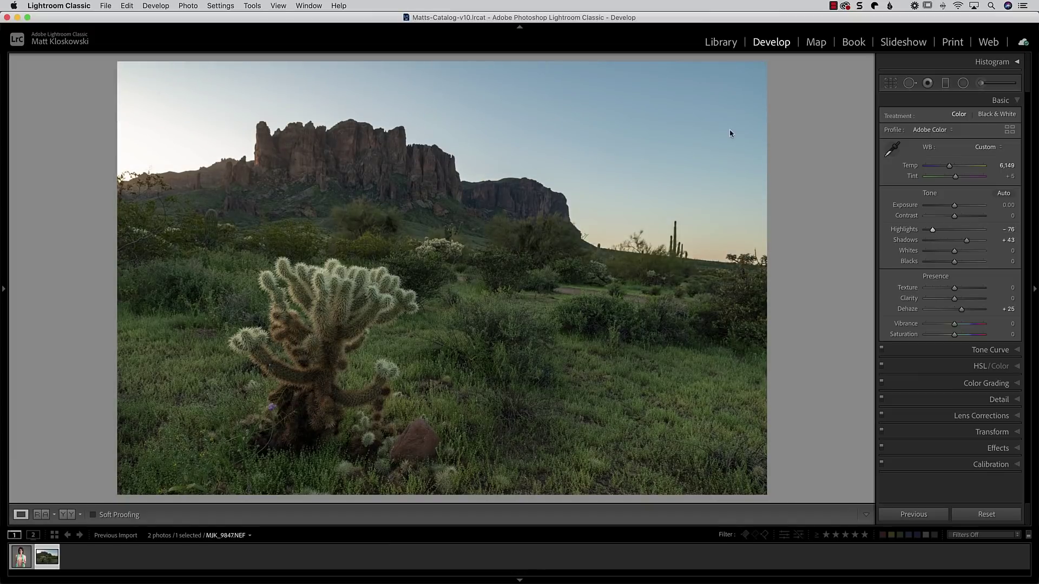
click(952, 231)
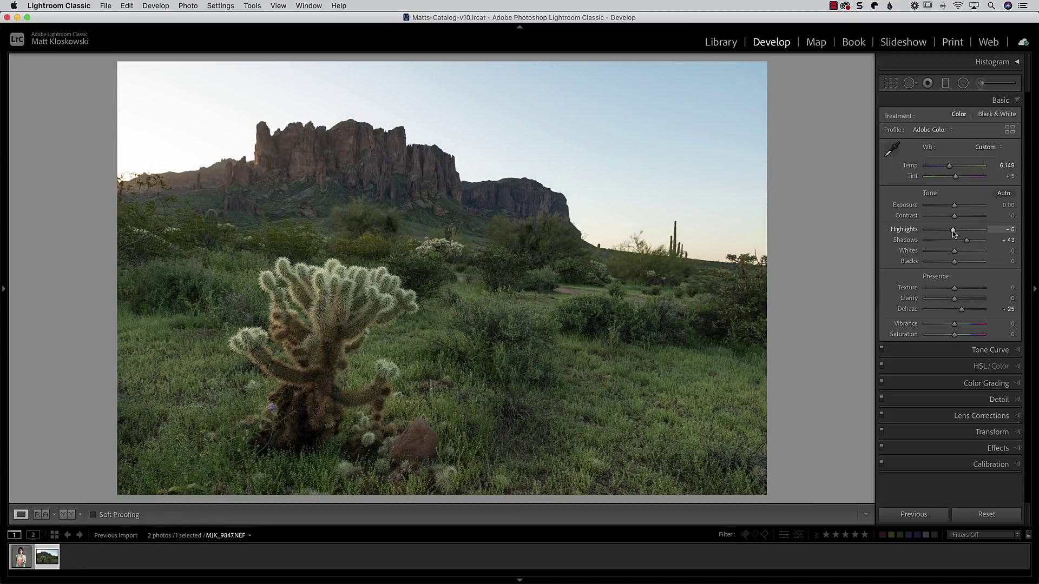
drag(954, 207, 952, 208)
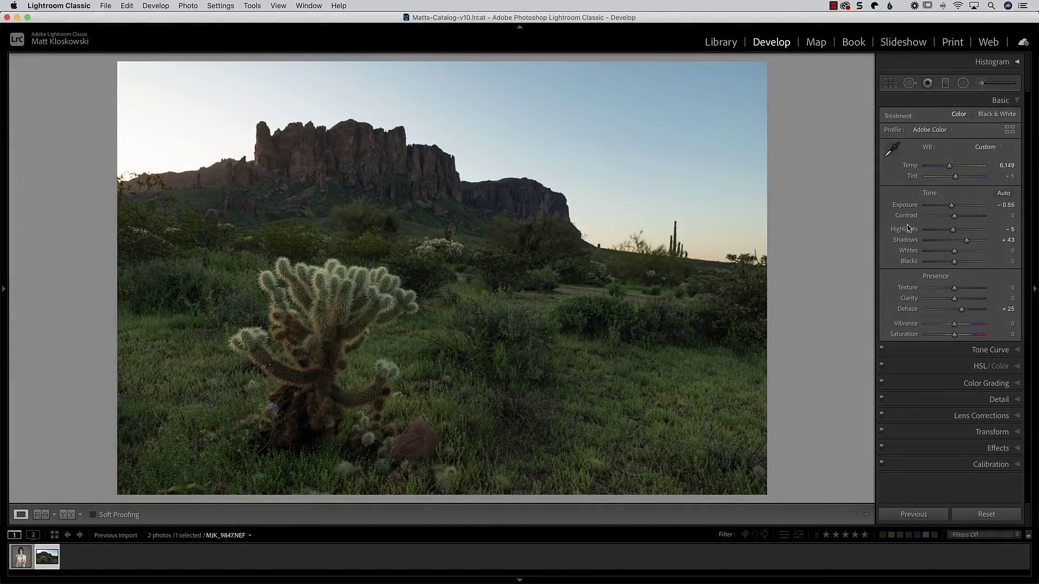
double_click(919, 207)
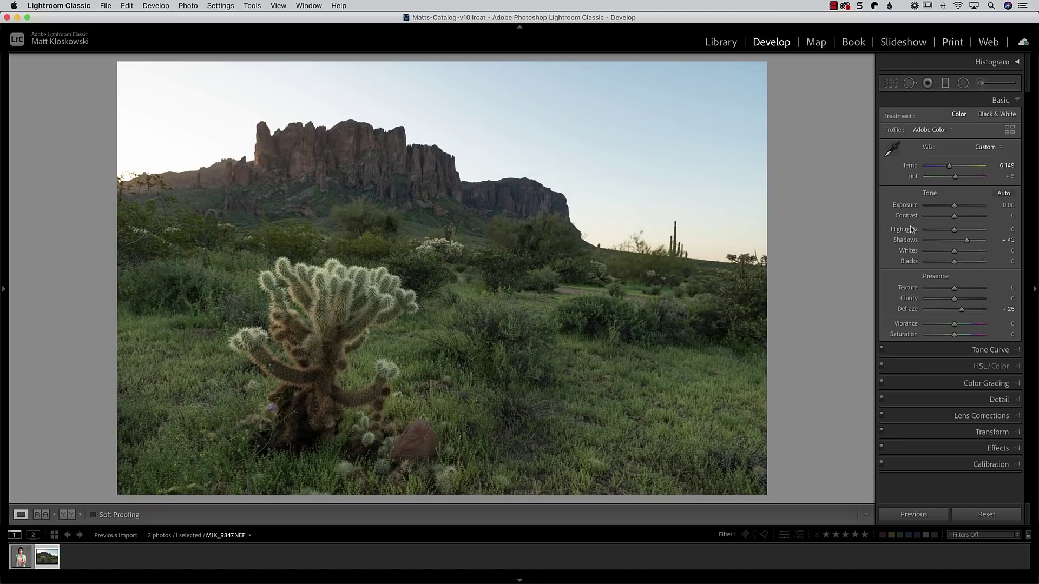
click(943, 84)
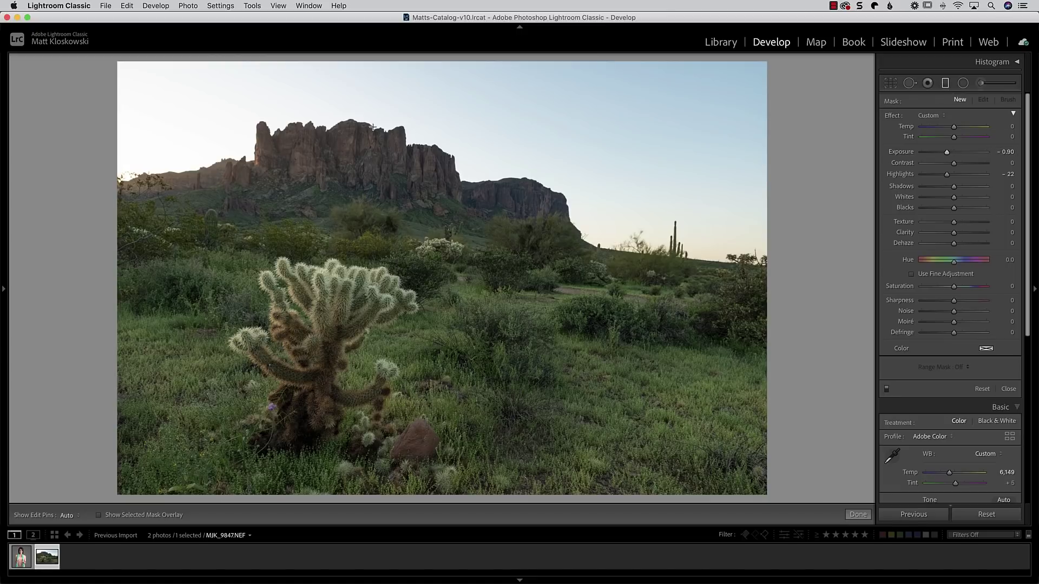
Step: Draw a graduated filter down over the mountains and set its Highlights to -78
drag(360, 121, 361, 275)
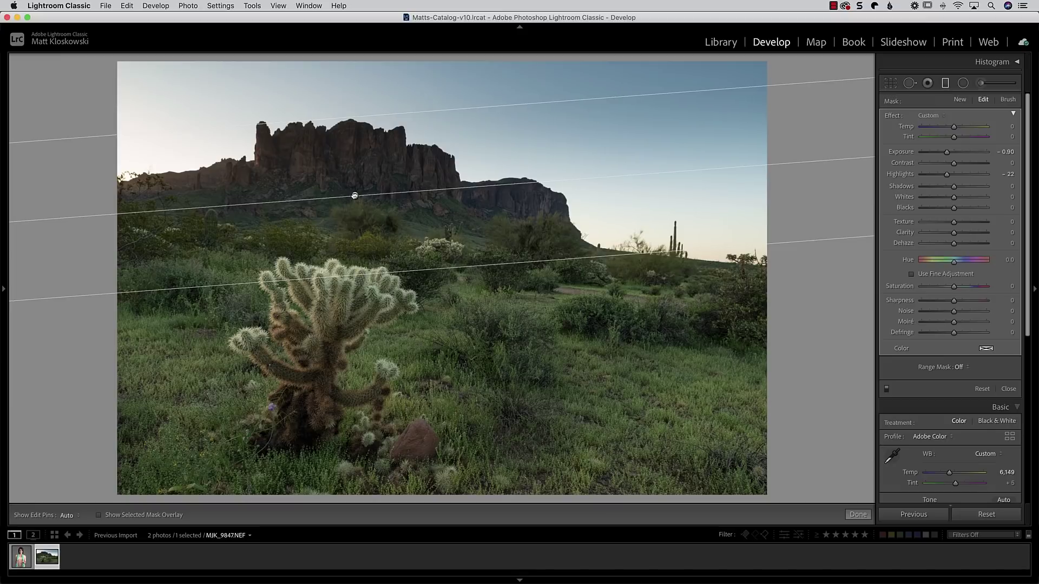
drag(355, 195, 354, 216)
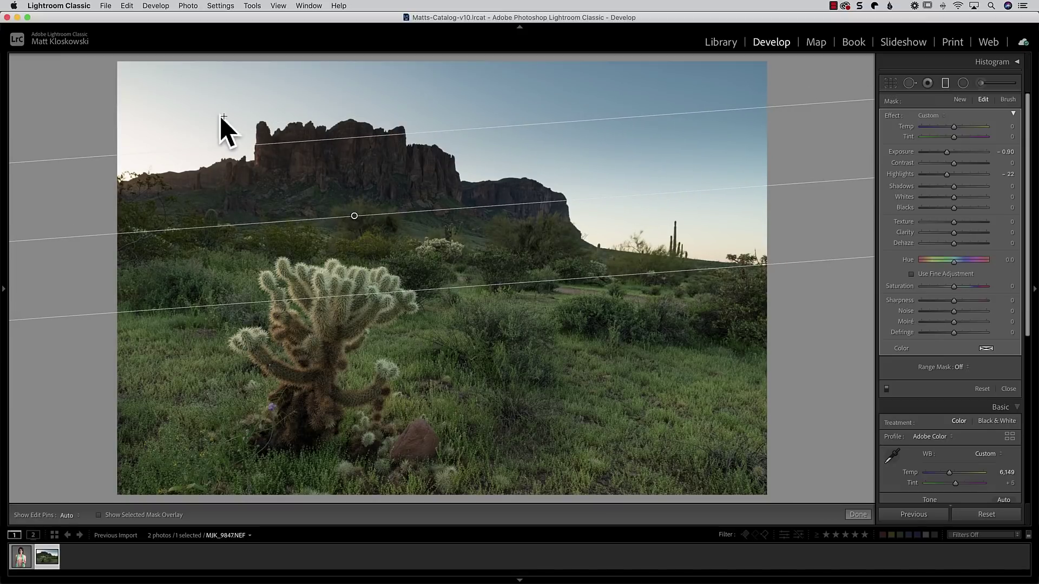
drag(947, 175, 928, 175)
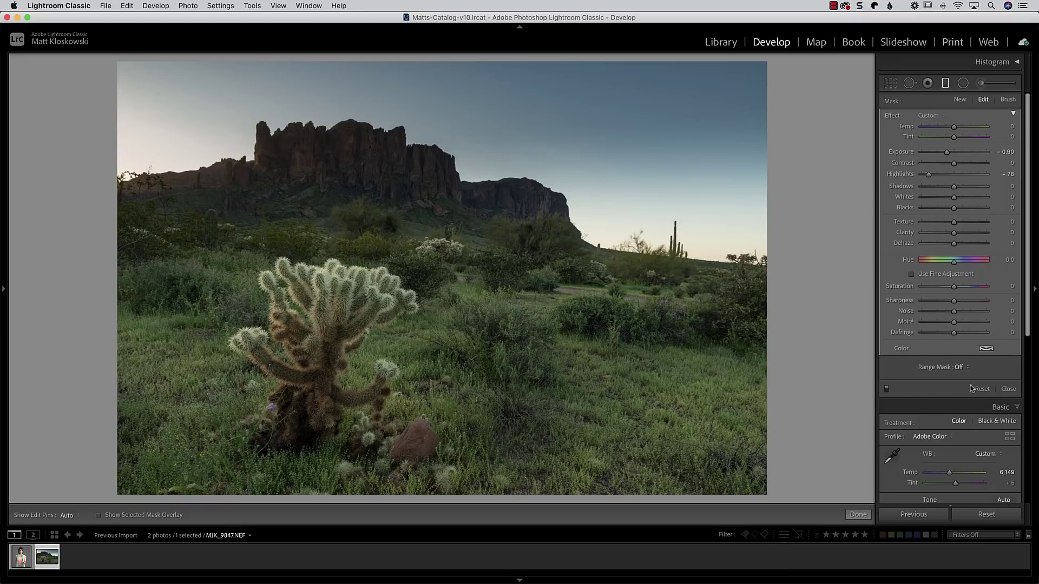
Step: Set the filter's range mask to Luminance with Range 63/100
click(963, 368)
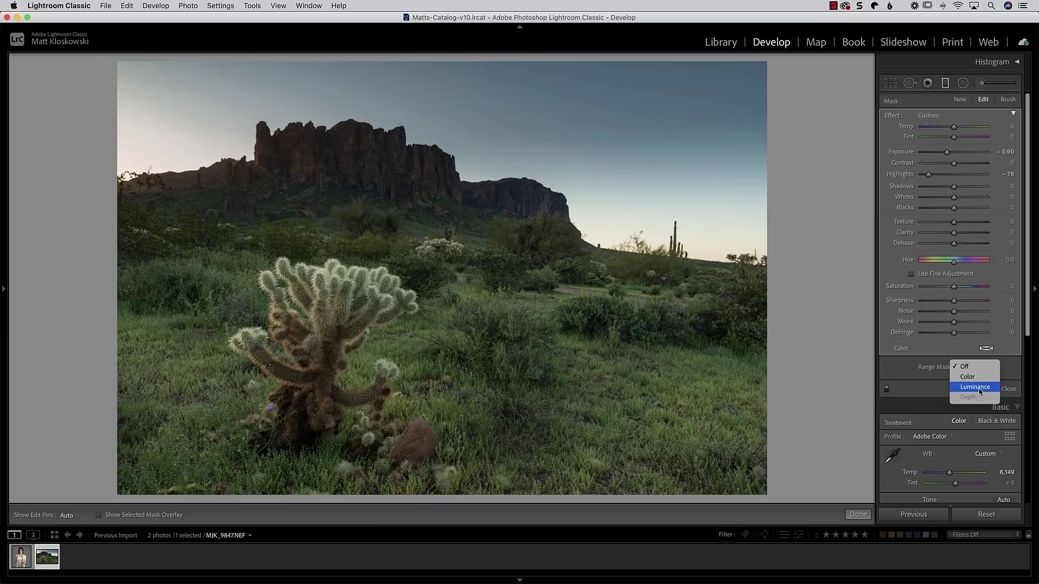
click(975, 387)
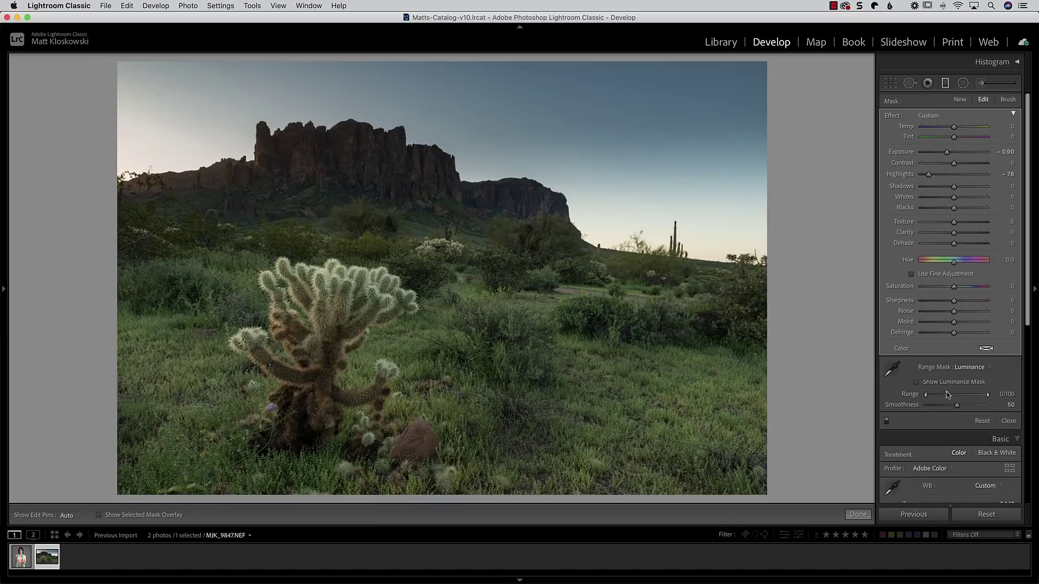
drag(926, 395, 964, 396)
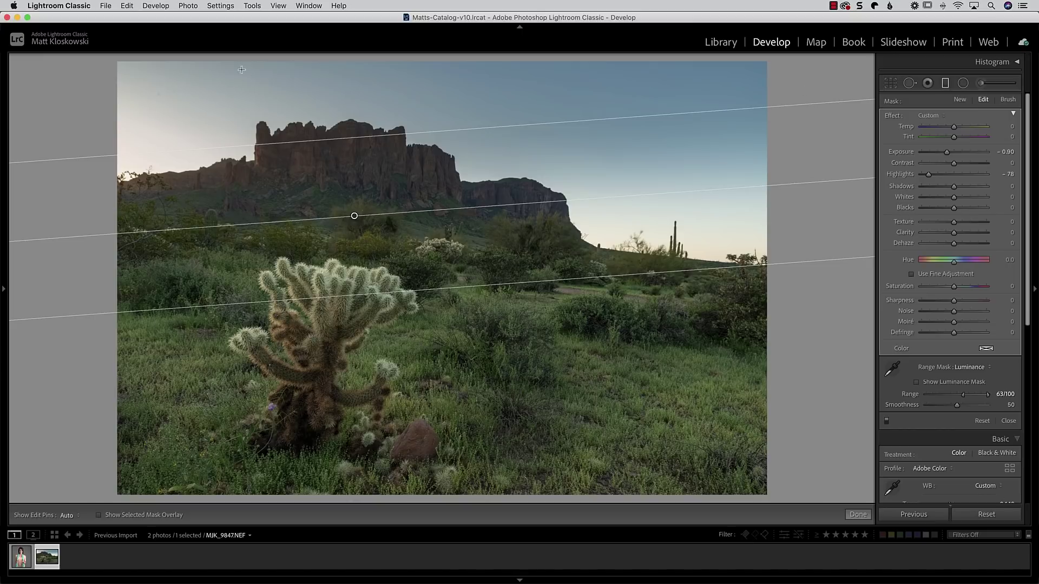
Step: Extend the filter down onto the cholla cactus, set Smoothness to 89, and compare before/after
drag(355, 216, 365, 287)
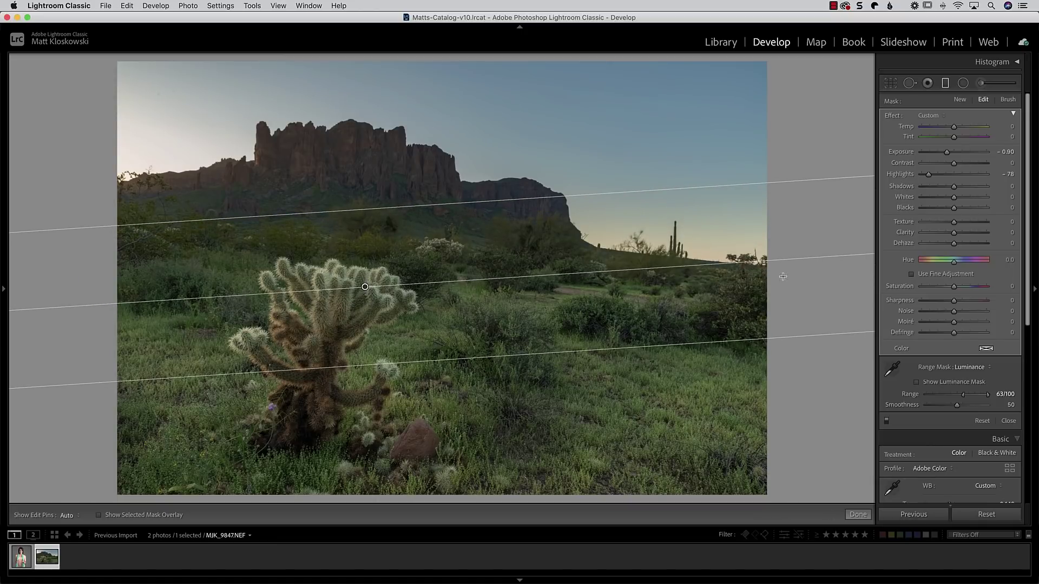
drag(413, 206, 412, 209)
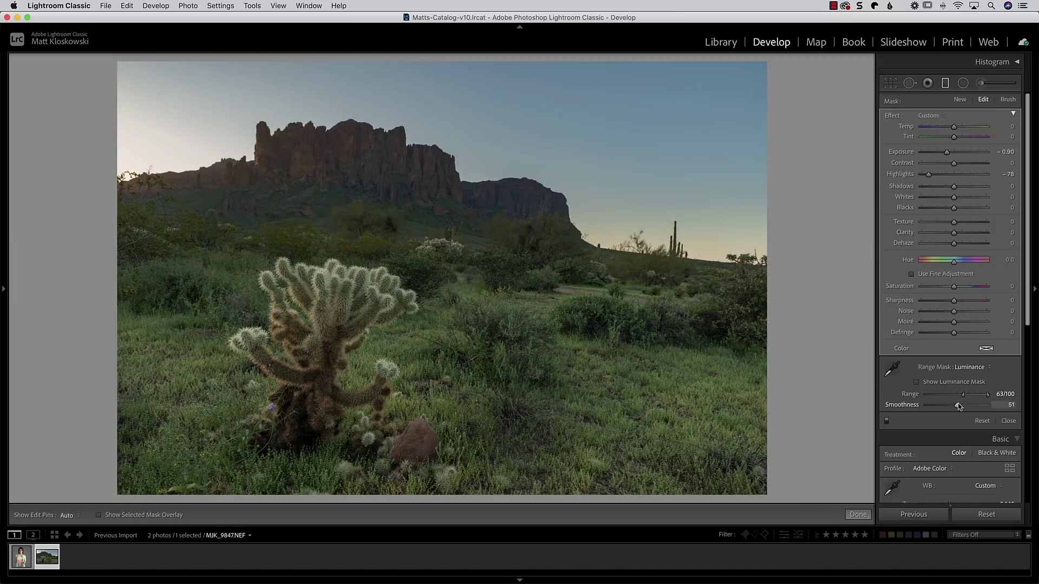
drag(960, 406, 981, 407)
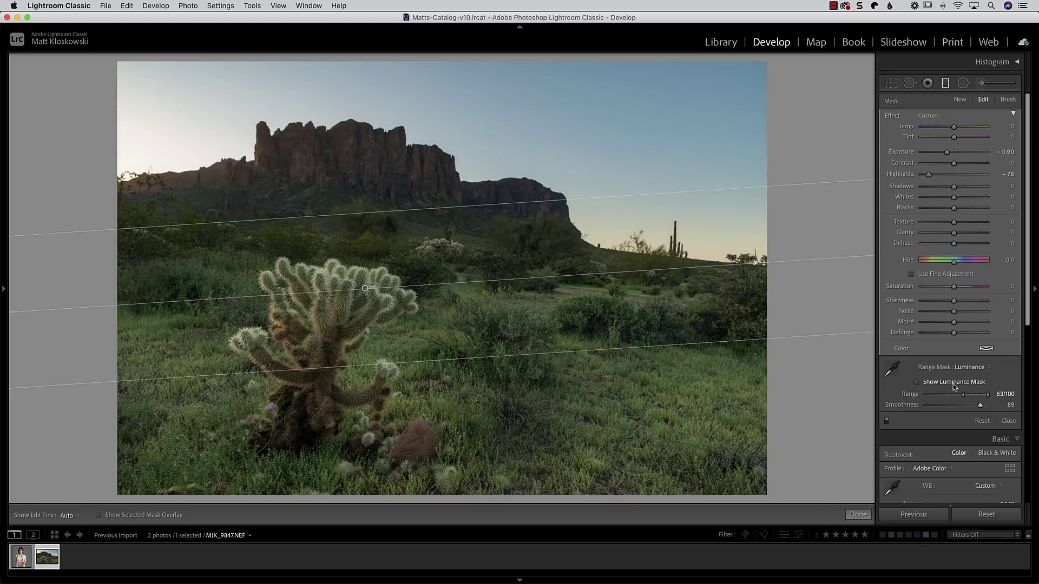
click(886, 421)
click(886, 421)
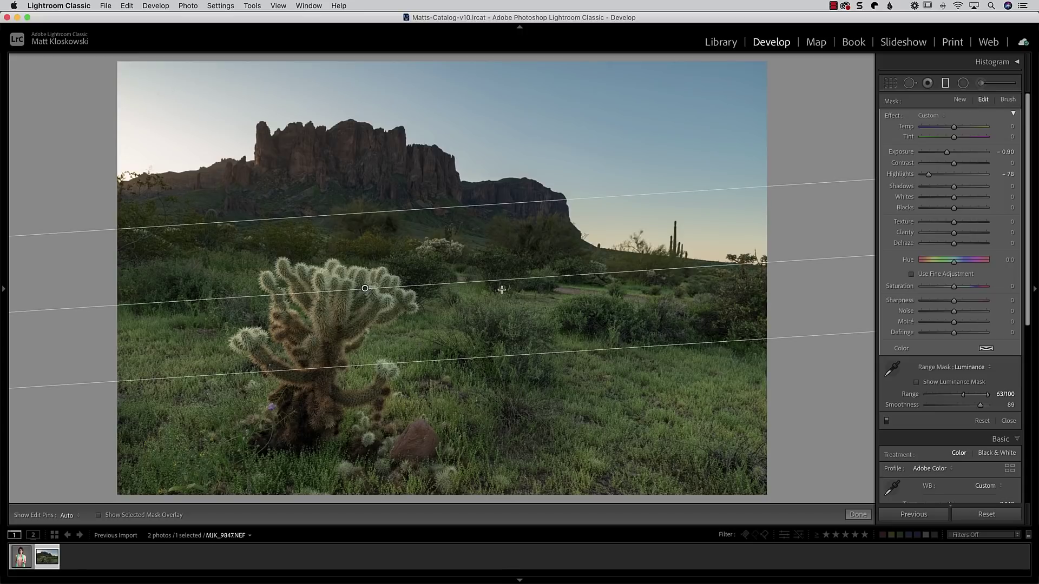
Step: Delete the graduated filter and open the landscape in Photoshop as a smart object
key(Delete)
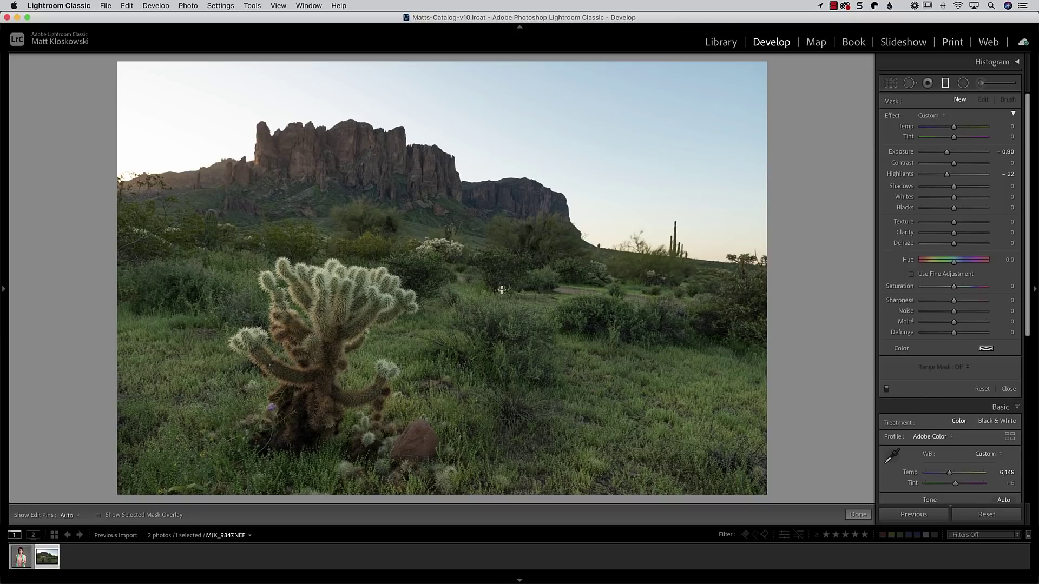
click(190, 6)
mouse_move(199, 58)
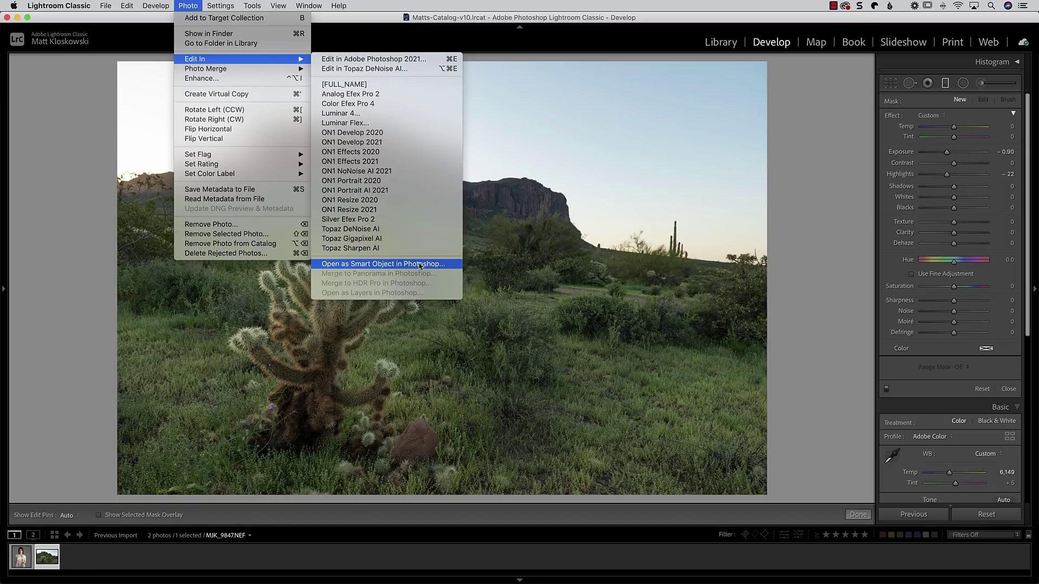
click(446, 266)
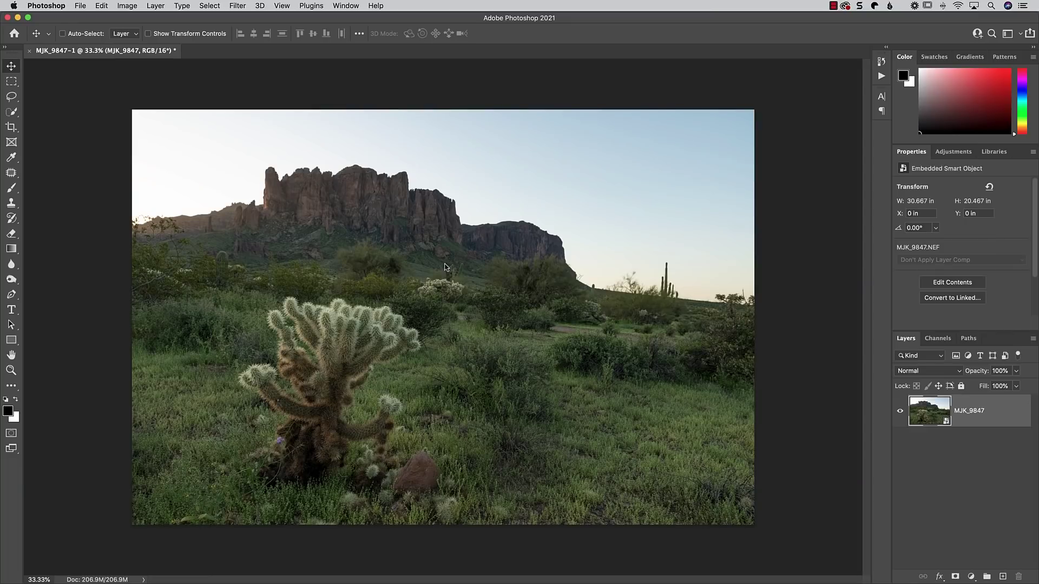
Step: Duplicate the landscape layer with New Smart Object via Copy
click(155, 5)
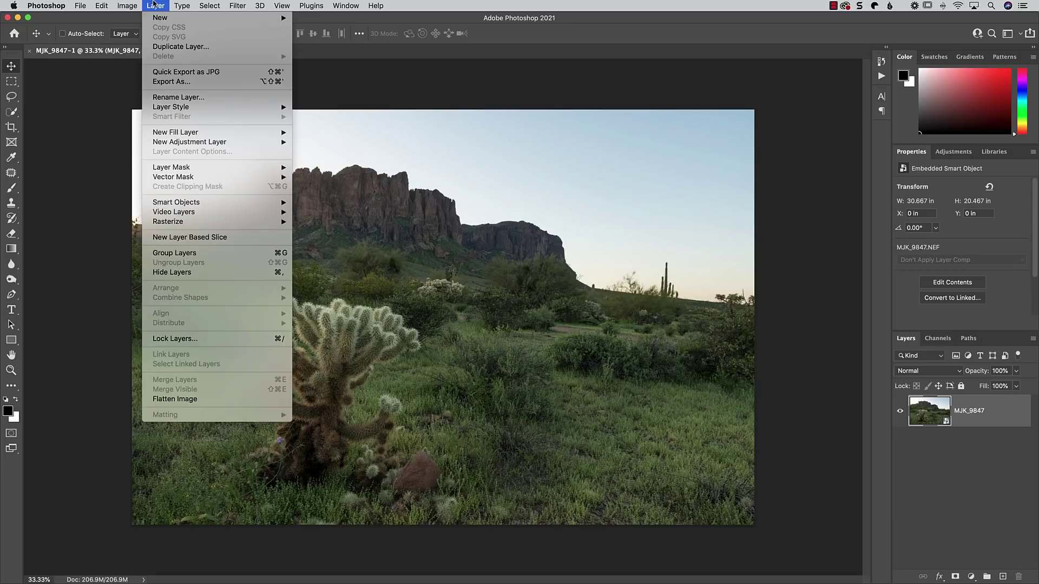
mouse_move(201, 203)
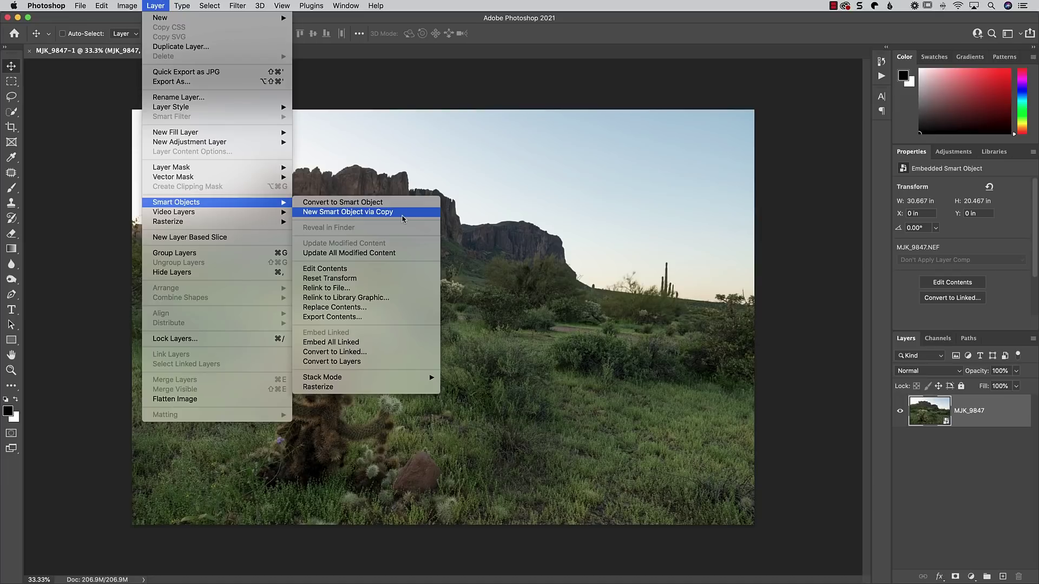
click(403, 213)
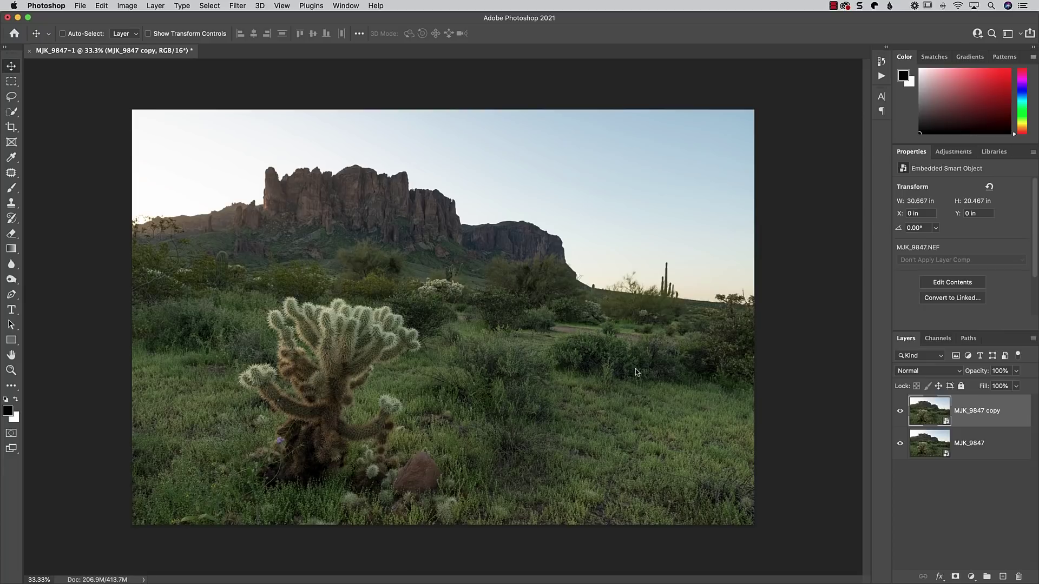
Step: Name the original layer 'Foreground' and the copy 'Sky', then select Sky
double_click(961, 442)
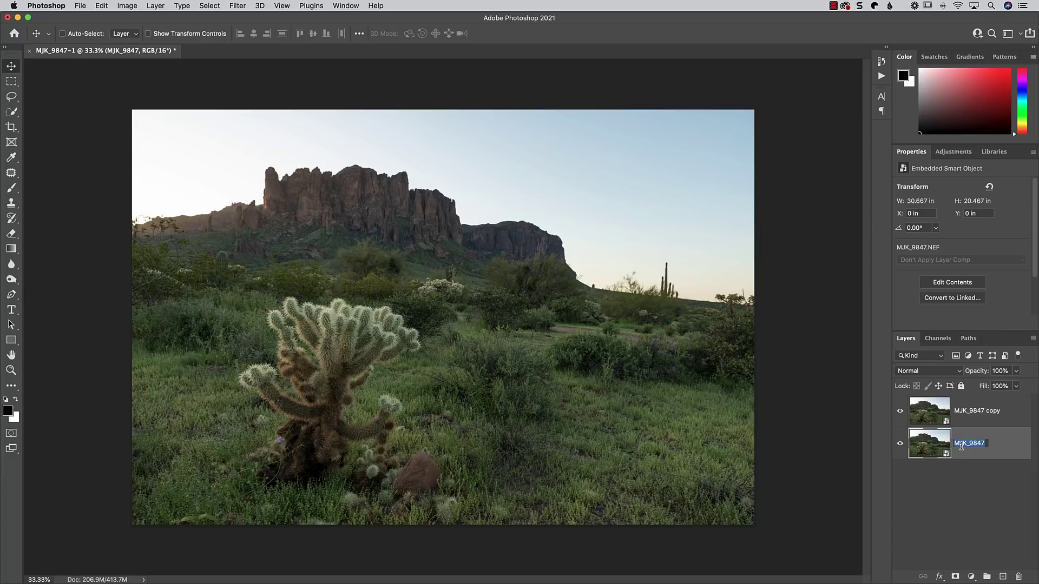
text(Foreground)
key(Return)
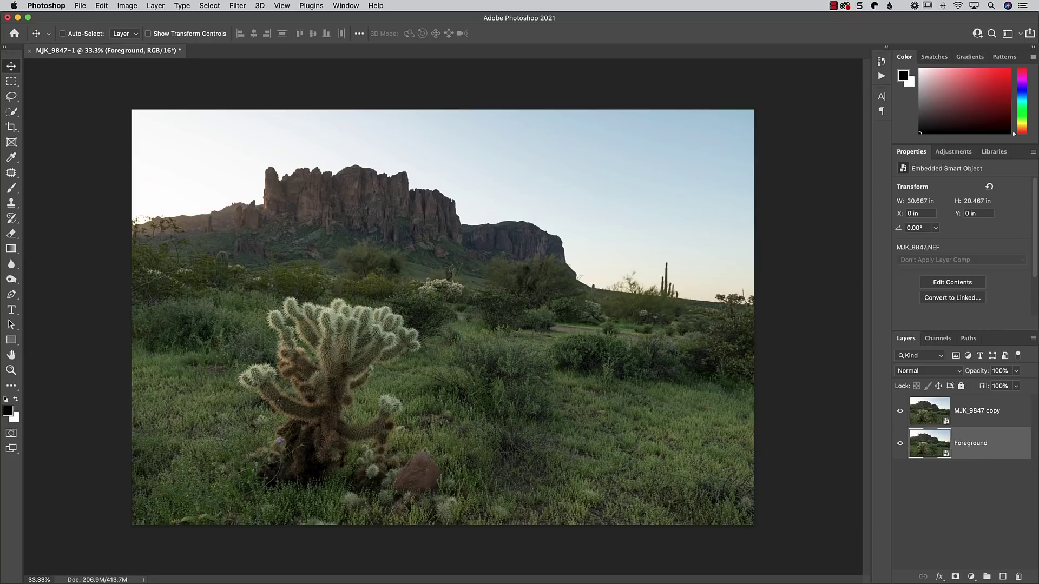
double_click(975, 411)
text(Sky)
key(Return)
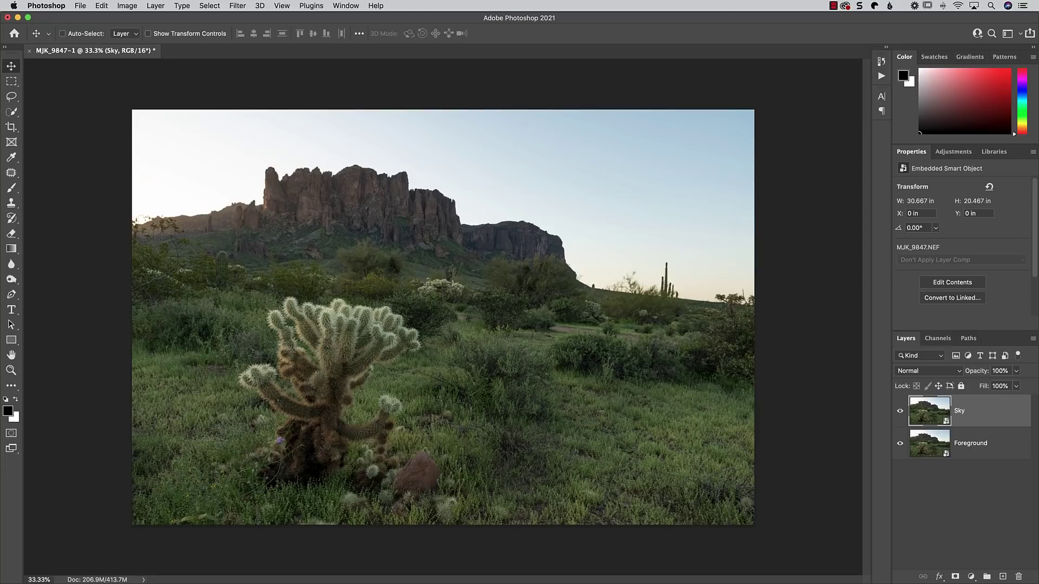
click(929, 443)
click(924, 410)
Step: Open the Sky layer in Camera Raw, cancel without changes, and show the Channels panel
double_click(928, 410)
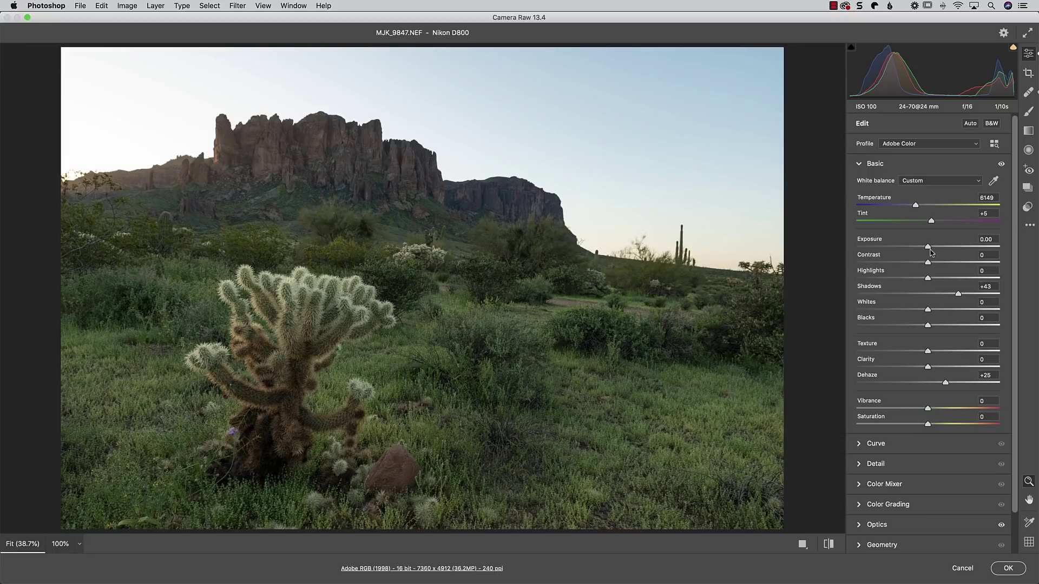
click(962, 568)
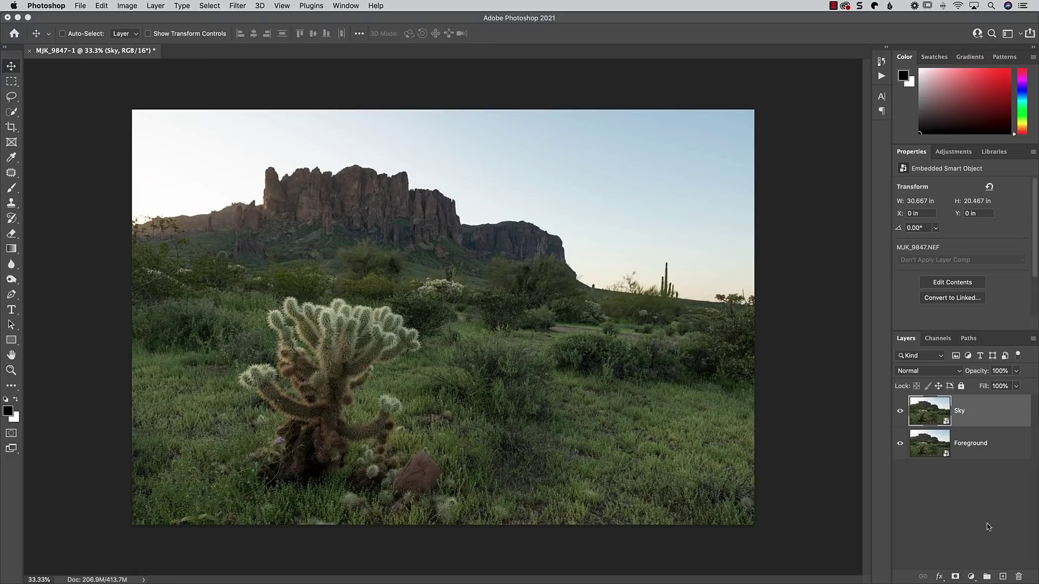
click(933, 340)
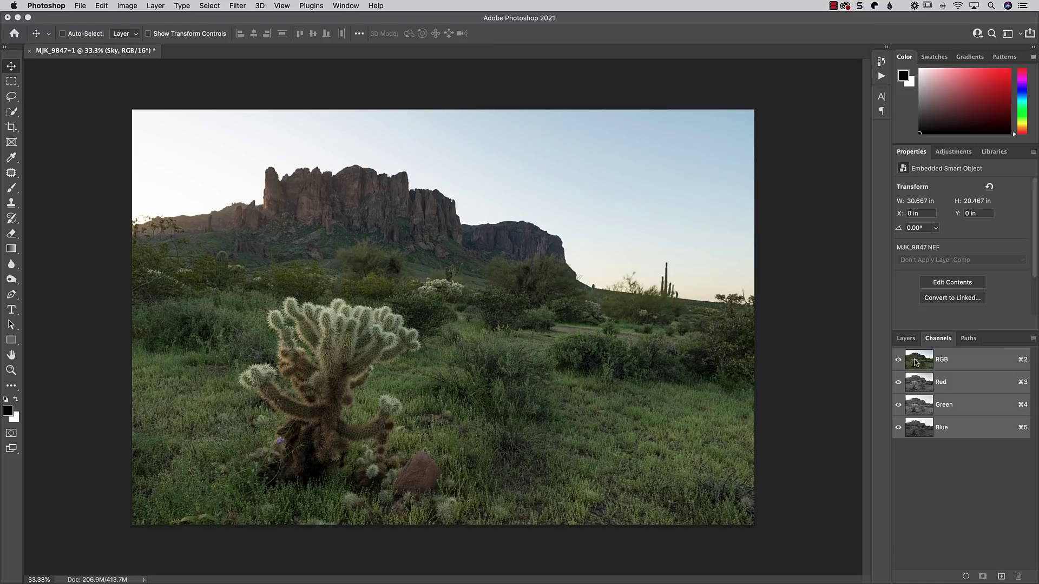
Step: Command-click the RGB channel to load the image's luminosity as a selection
key(super)
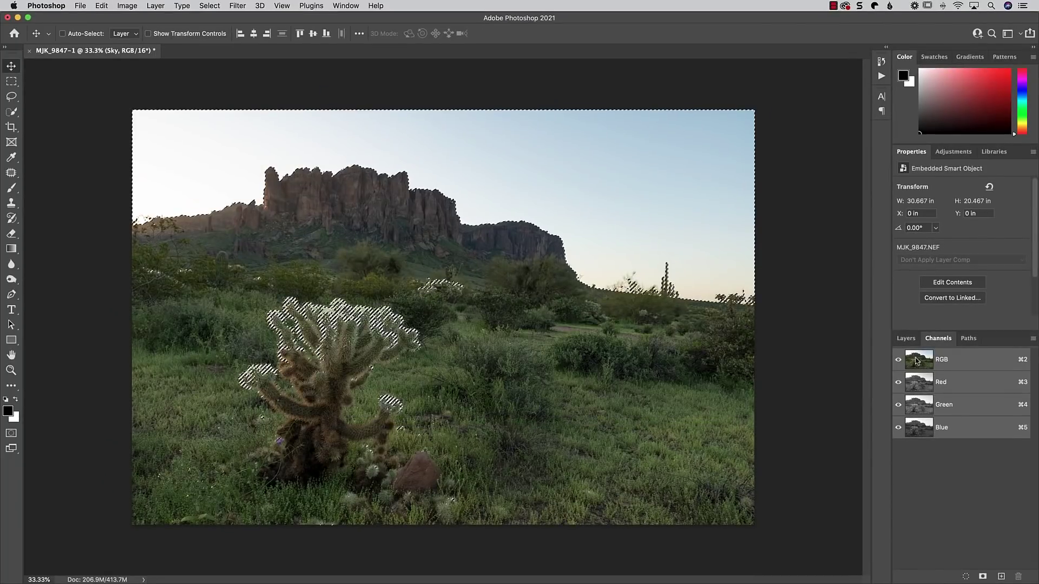
super+click(779, 108)
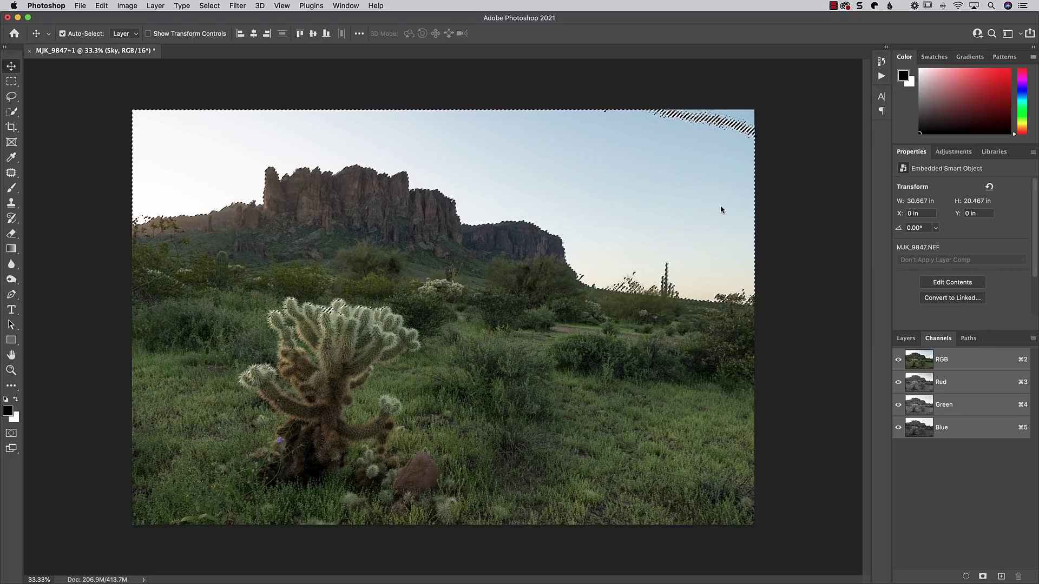
Step: Intersect the selection with RGB three times to isolate the brightest sky, then show Layers
super+click(920, 363)
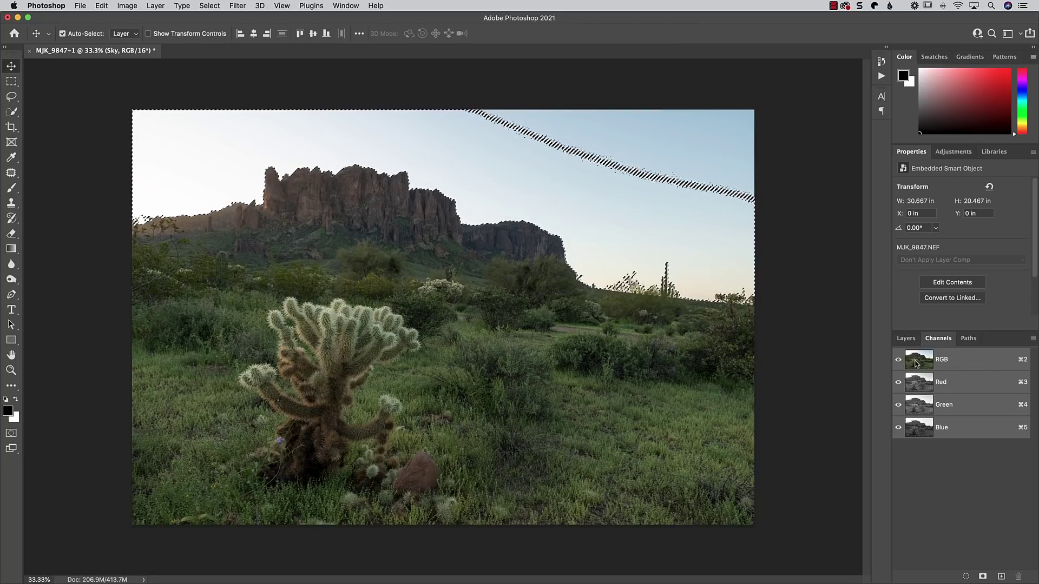
alt+shift+super+click(919, 364)
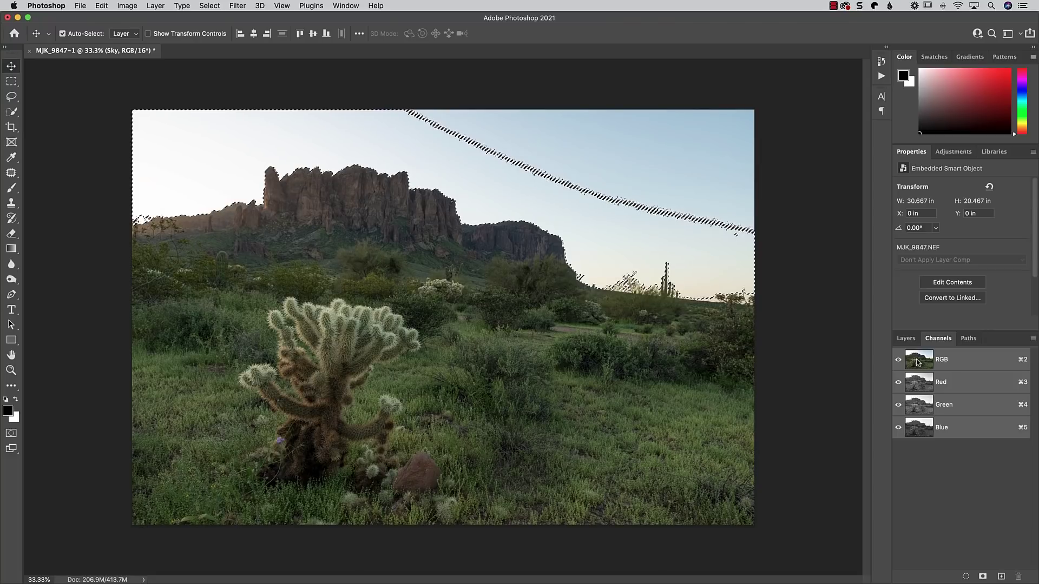
alt+shift+super+click(918, 362)
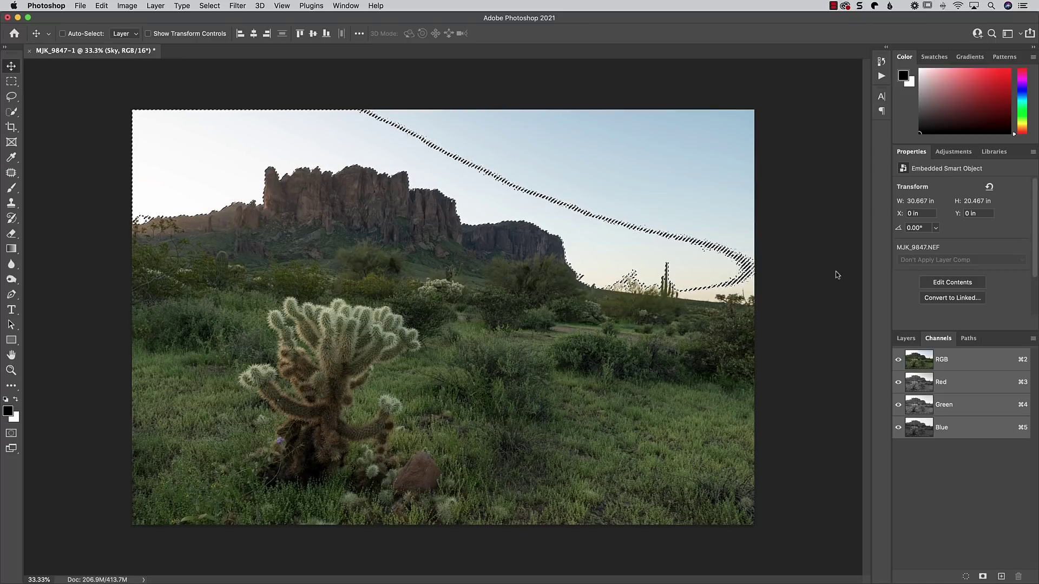
click(907, 340)
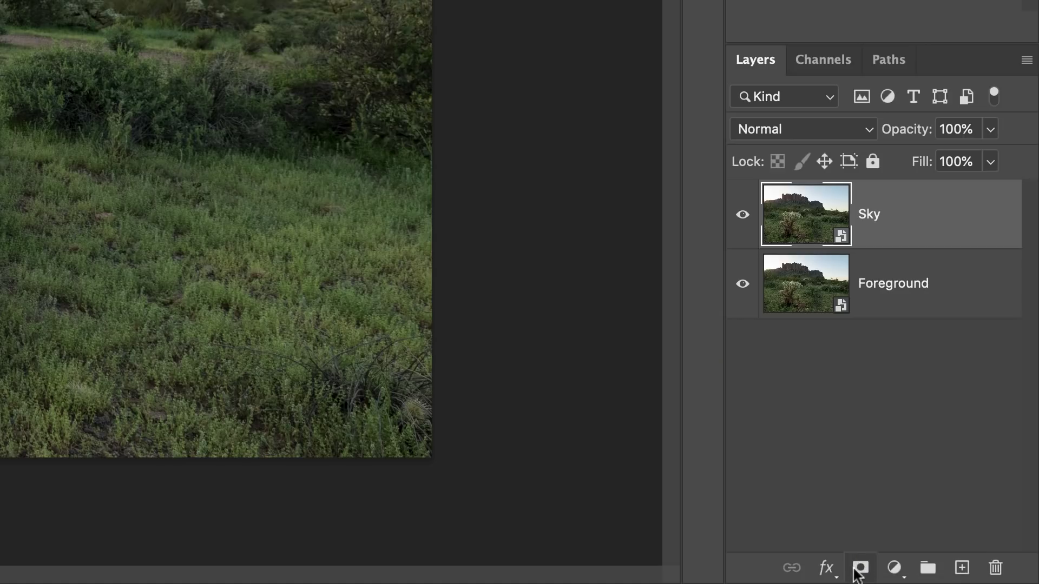
Step: Add a layer mask to the Sky layer from the brightness selection
click(860, 569)
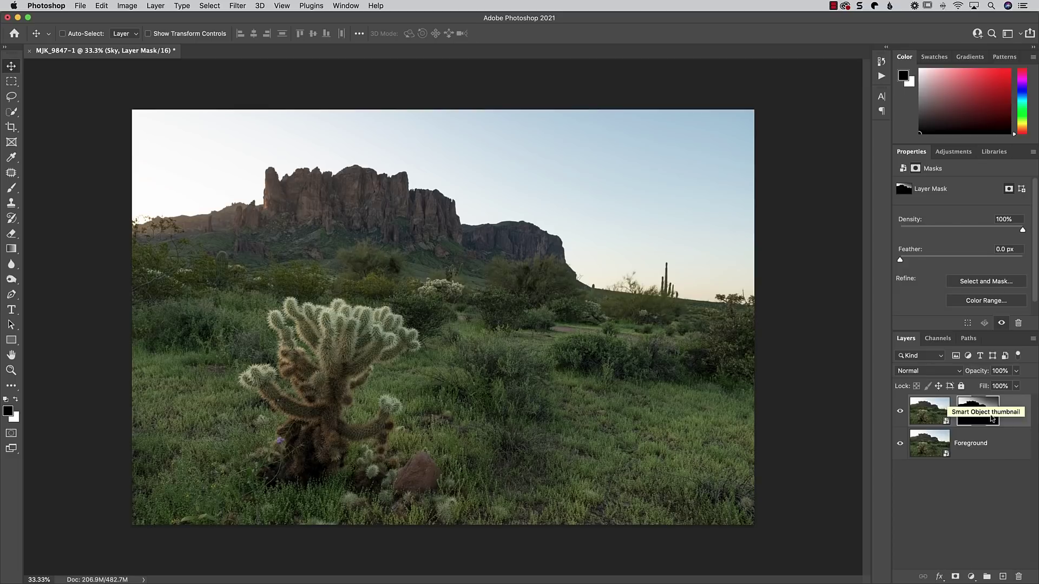
Step: View the Sky mask on its own twice, then drag the mask to the trash
alt+click(980, 414)
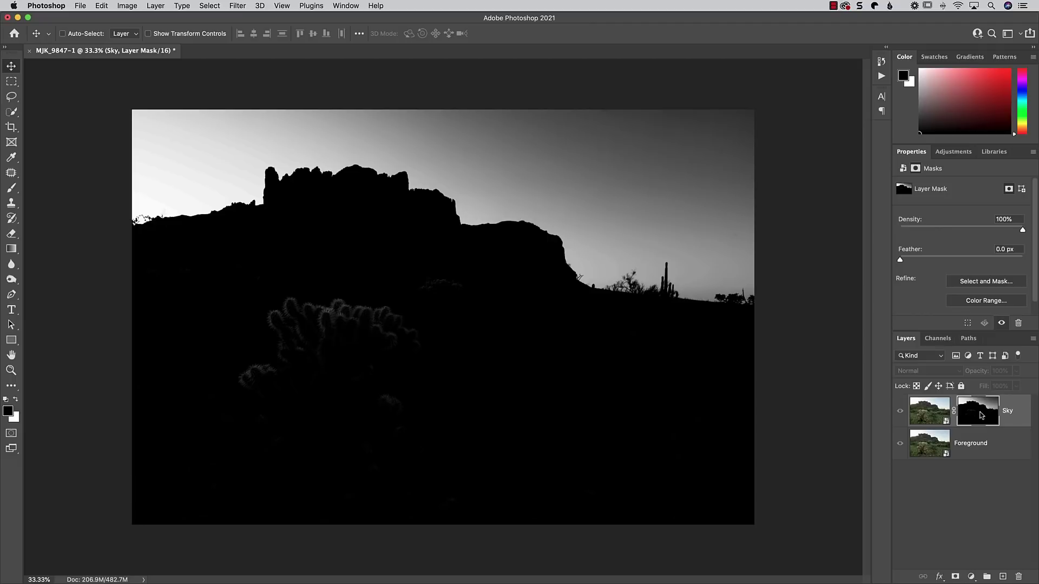
alt+click(979, 417)
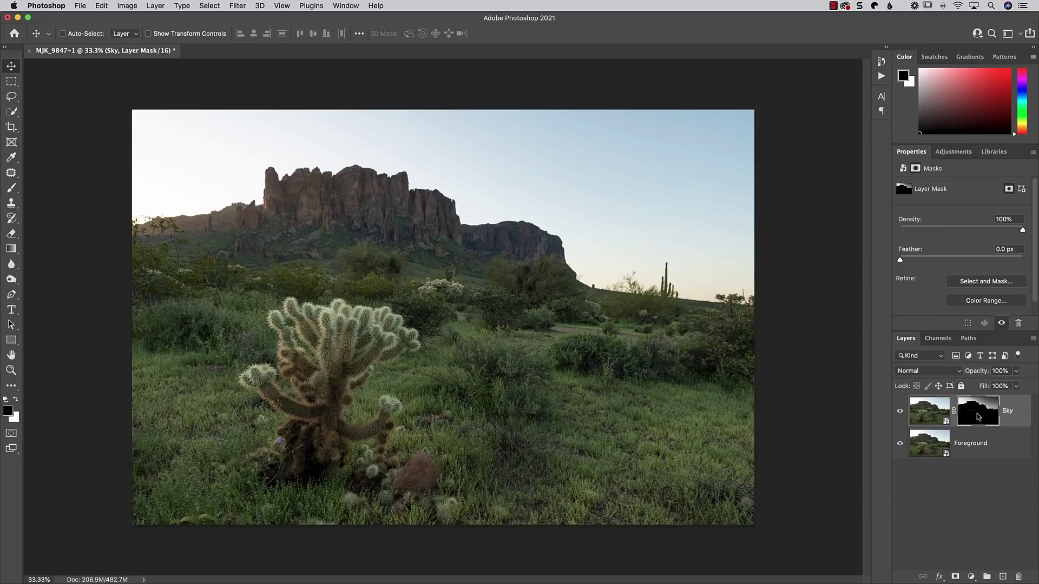
alt+click(978, 417)
alt+click(979, 417)
drag(978, 417, 1018, 577)
Step: Load the RGB brightness selection, then intersect it so it targets the sky and excludes the cactus
click(938, 338)
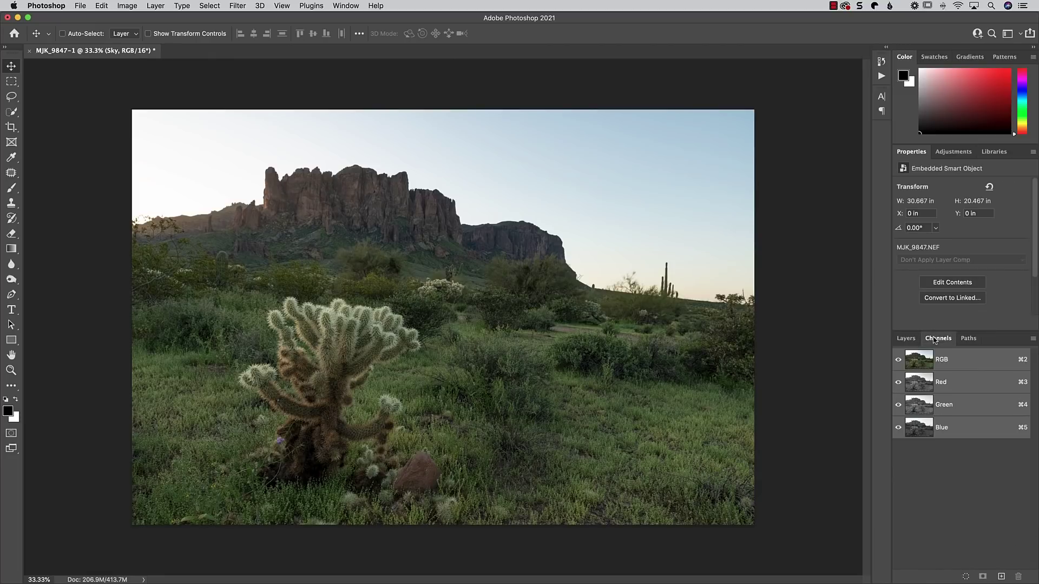
super+click(915, 365)
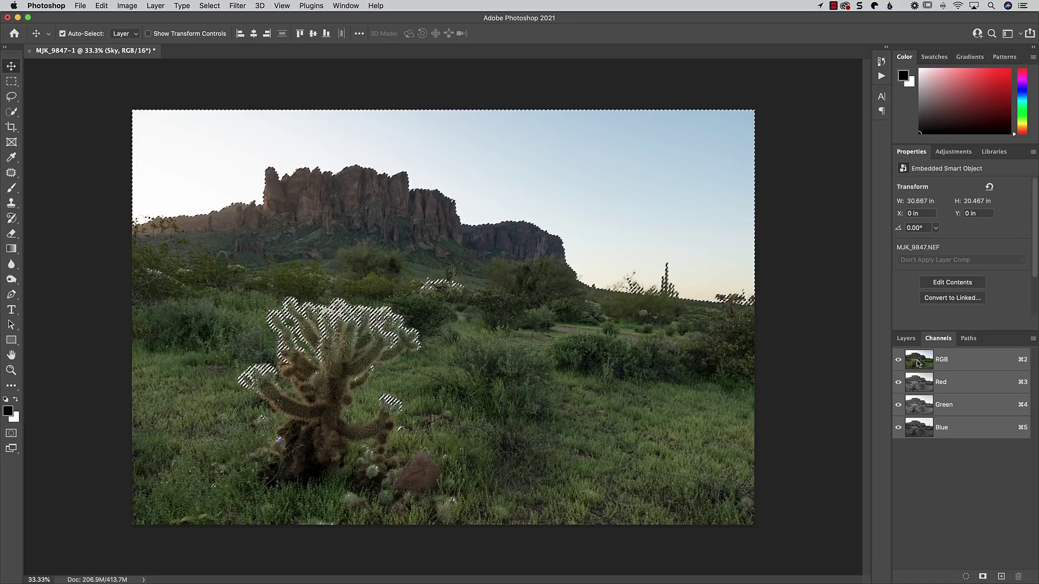
key(super)
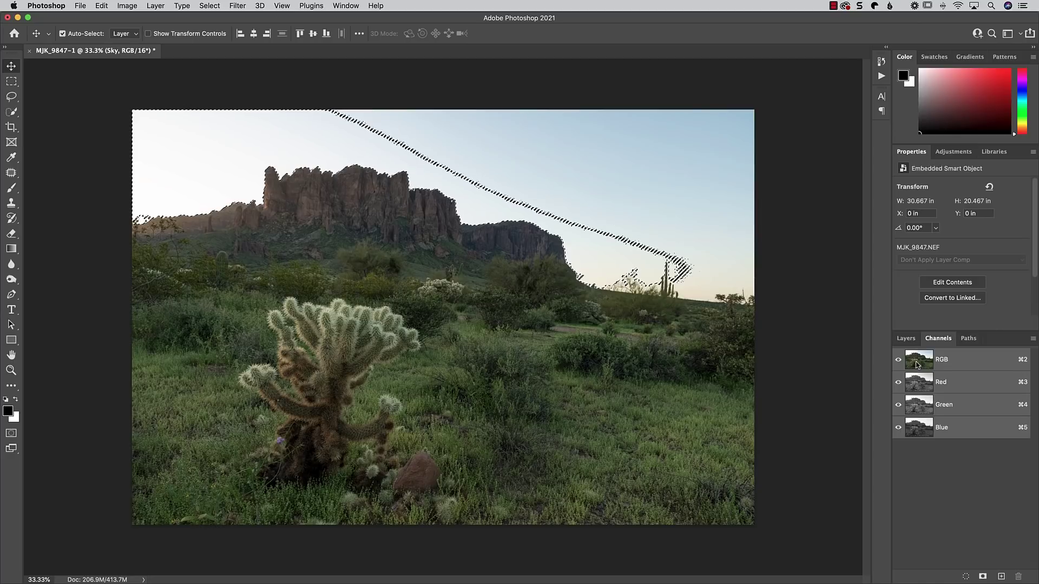
key(super)
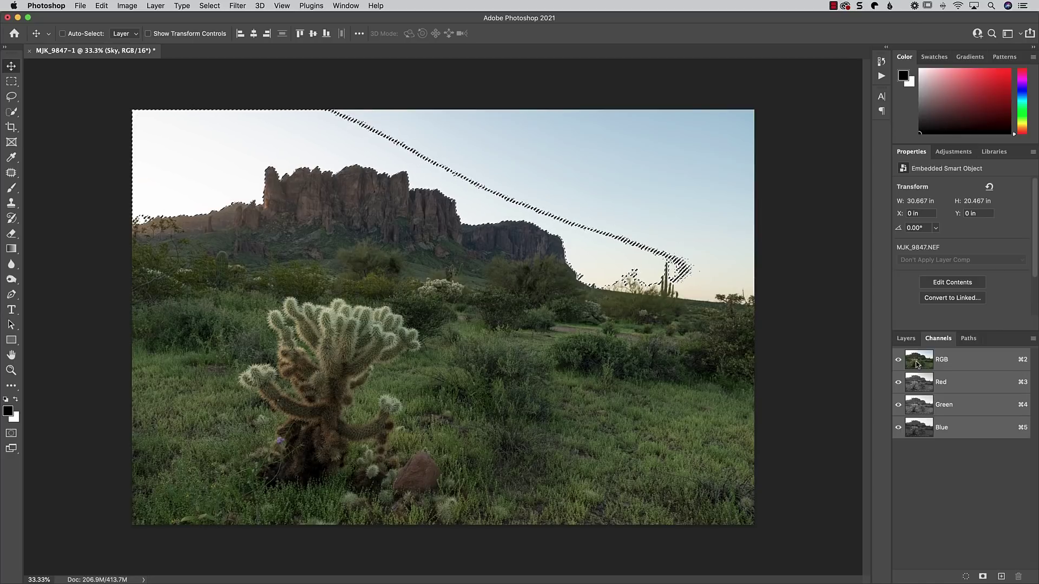
click(911, 340)
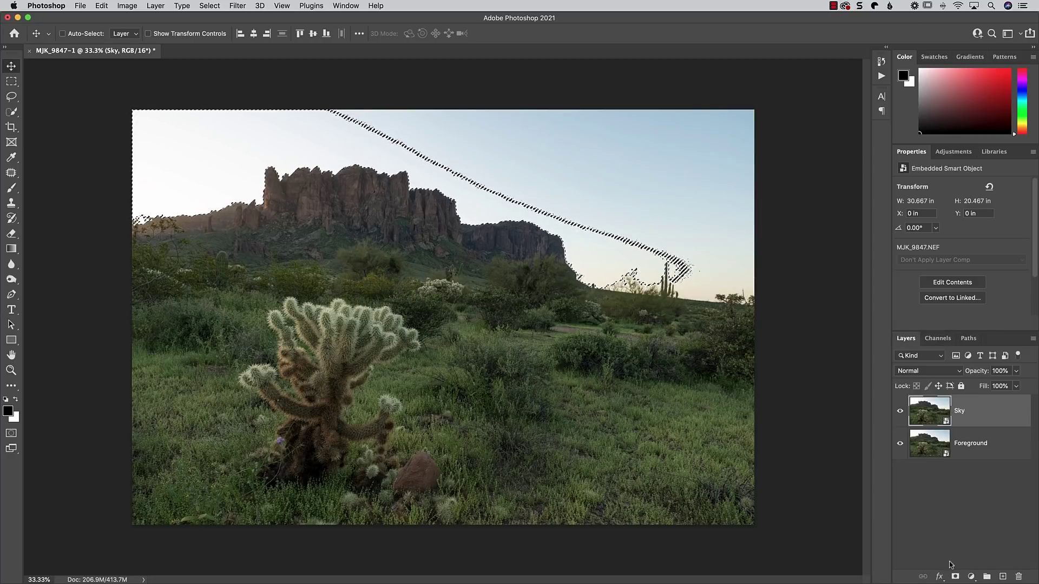
Step: Add a mask to the Sky layer from the selection, preview the mask alone, then target the smart object
click(955, 577)
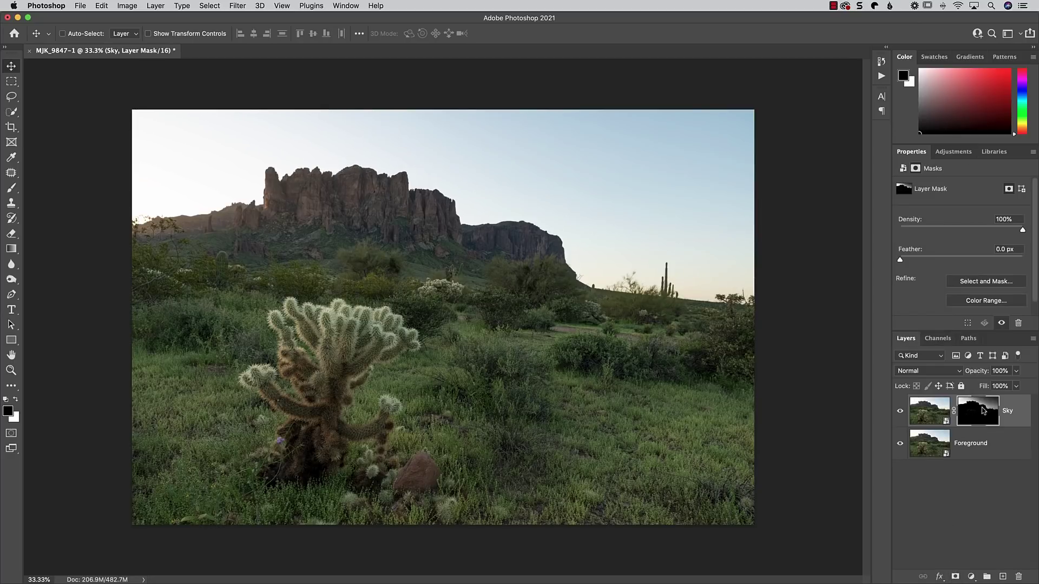
alt+click(981, 413)
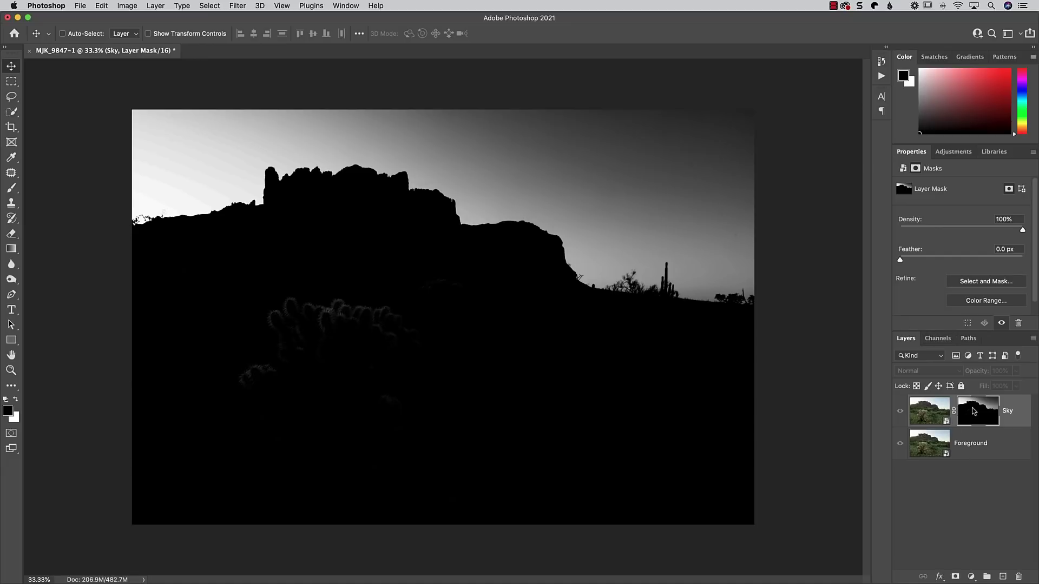
alt+click(973, 412)
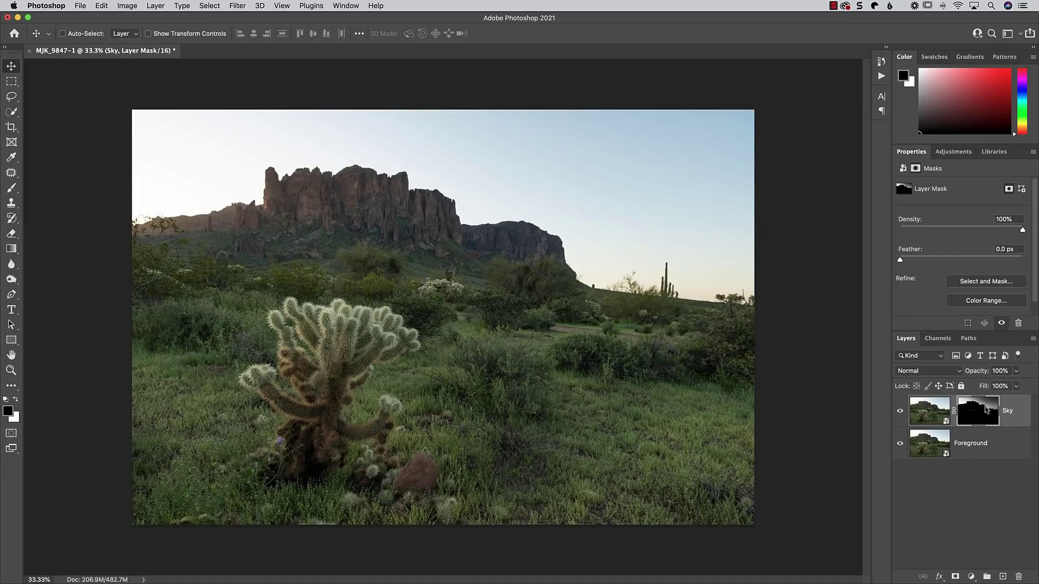
click(923, 412)
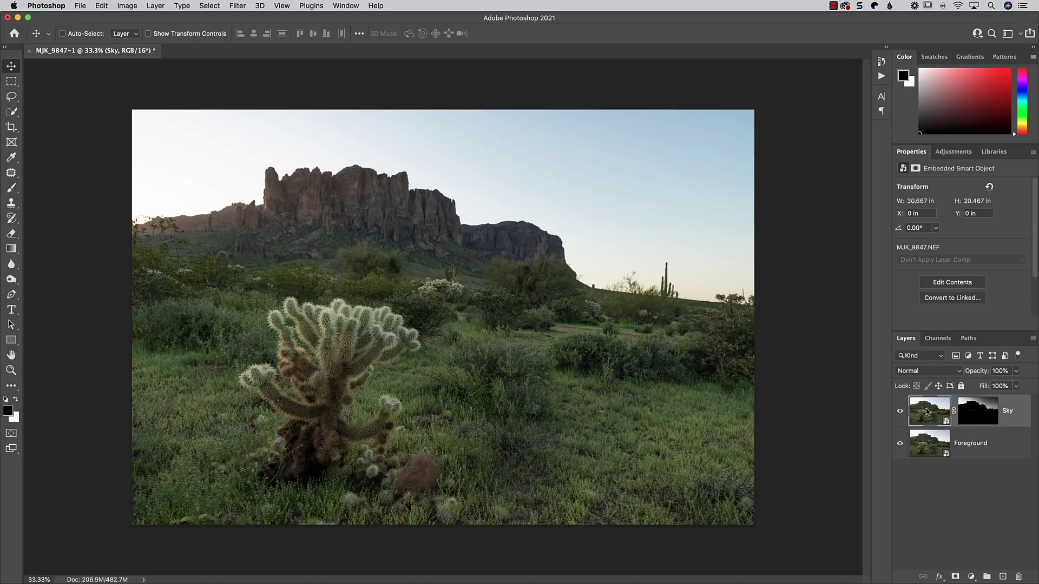
Step: Open the Sky layer in Camera Raw and rough in Highlights and Exposure, around -0.85
double_click(925, 408)
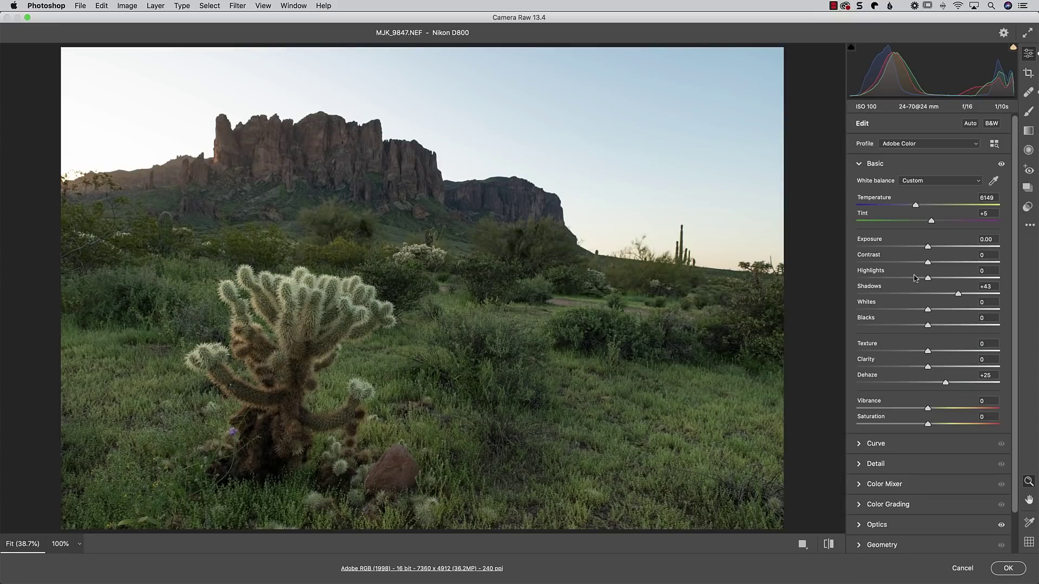
drag(914, 279, 885, 278)
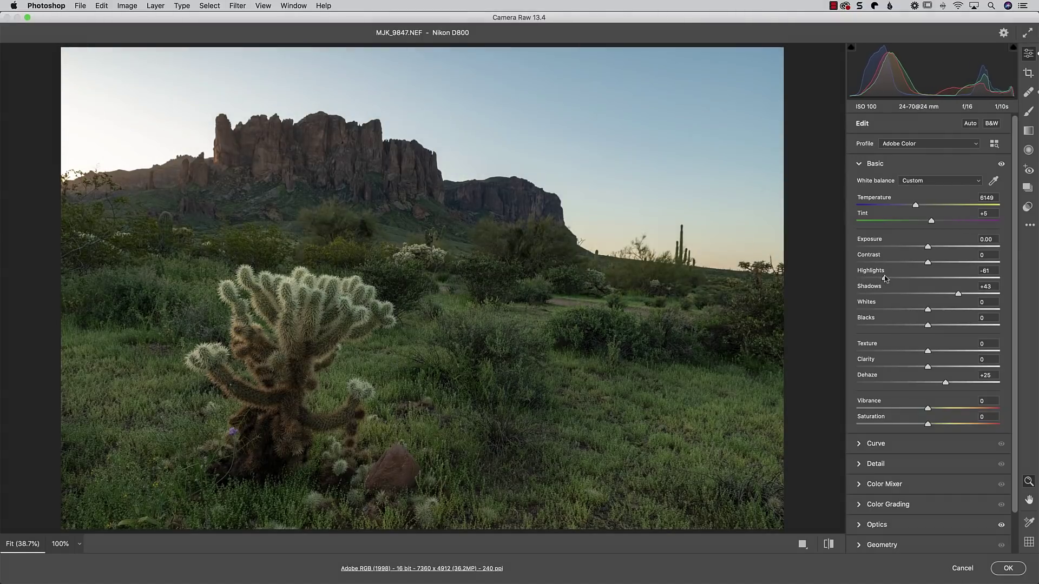
click(917, 247)
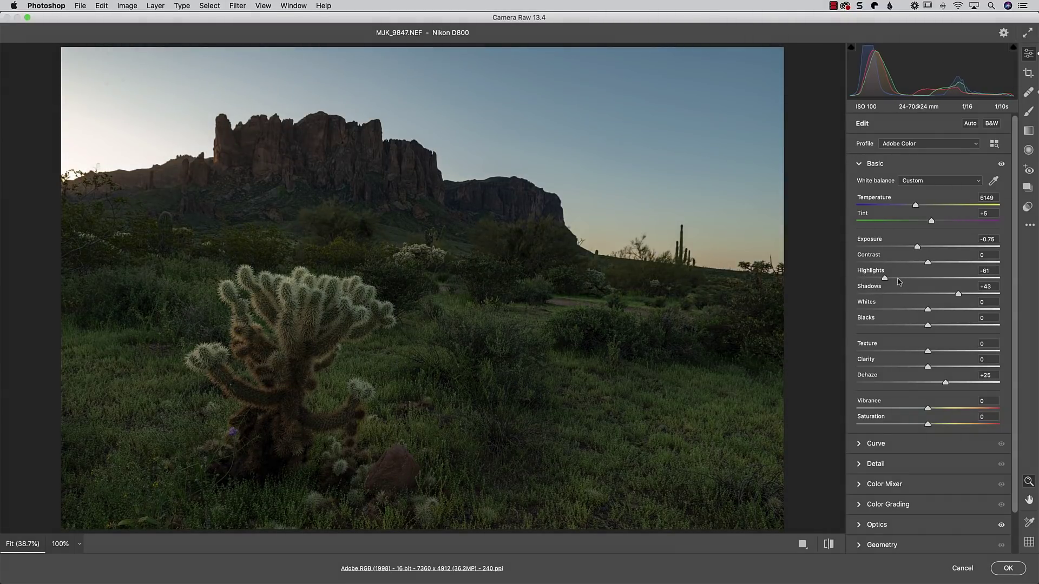
mouse_move(898, 281)
mouse_down()
mouse_move(917, 280)
mouse_move(914, 248)
mouse_move(905, 280)
mouse_up()
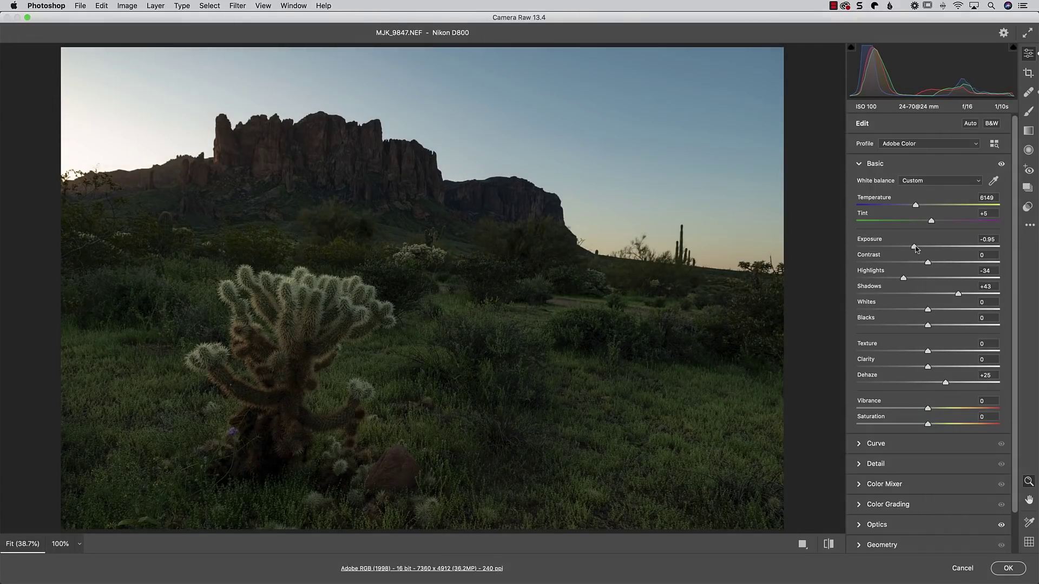
drag(916, 248, 918, 248)
Step: Settle the sky at Dehaze 0, Exposure -1.00, Saturation +12 and Highlights about -50
click(928, 384)
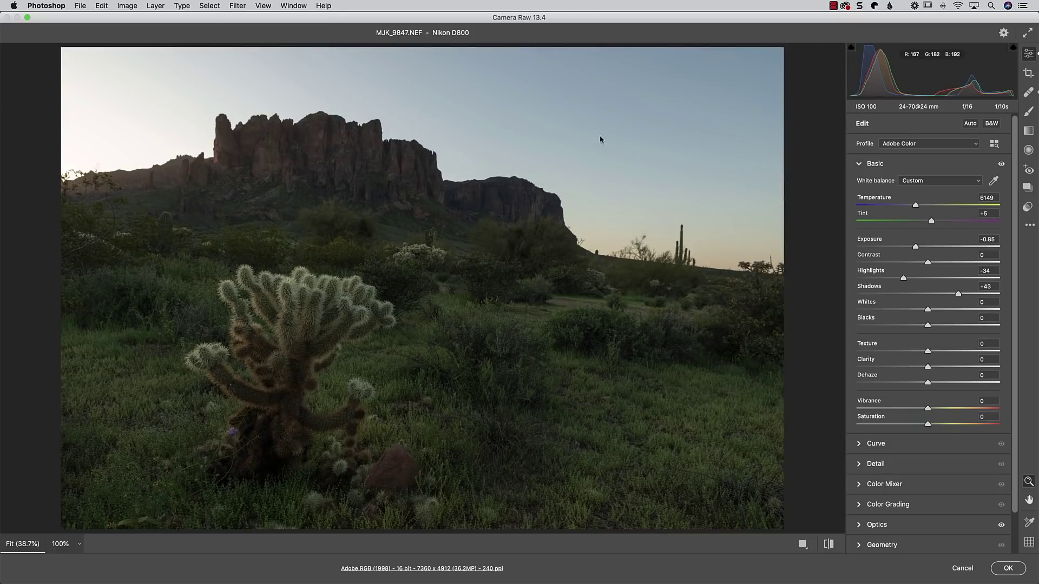
click(955, 383)
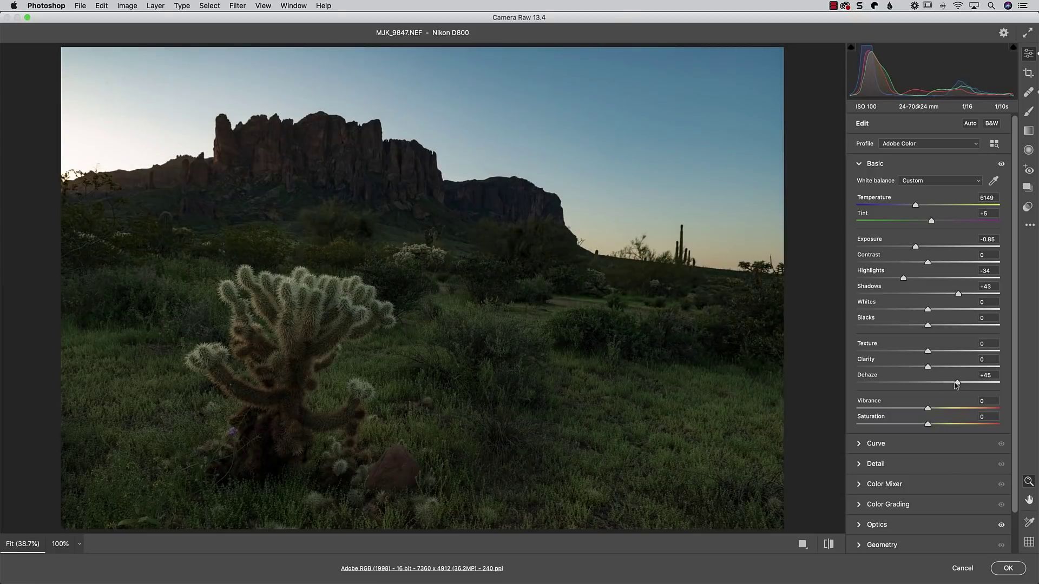
drag(955, 383, 929, 383)
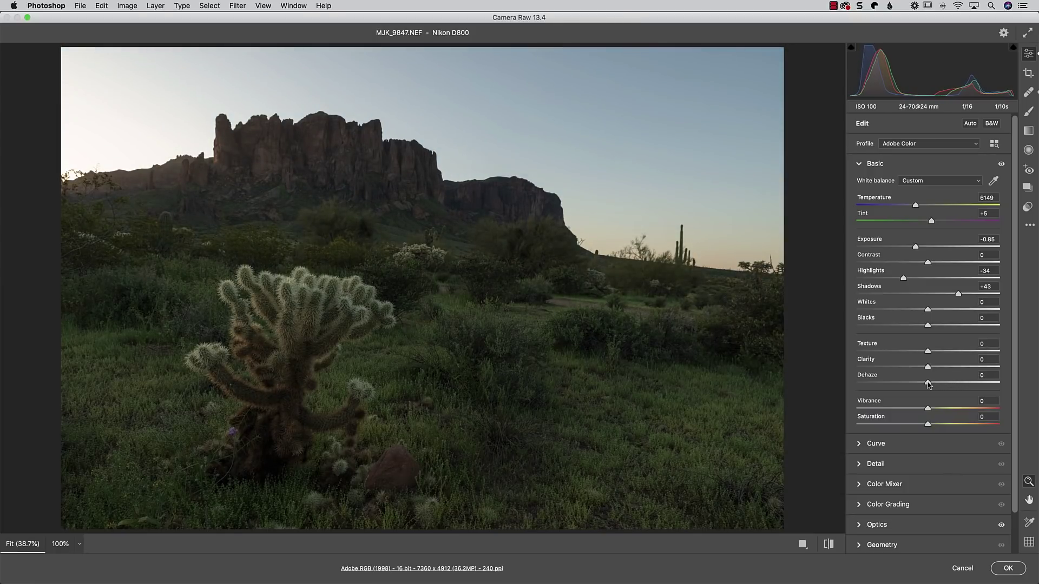
drag(916, 248, 914, 248)
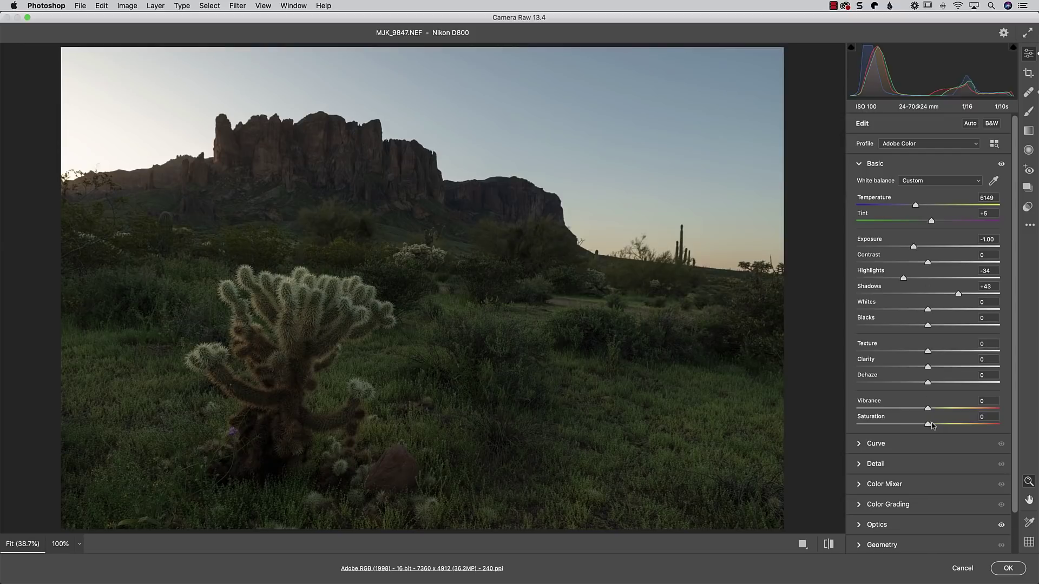
drag(933, 424, 936, 425)
drag(918, 207, 921, 208)
drag(903, 278, 892, 278)
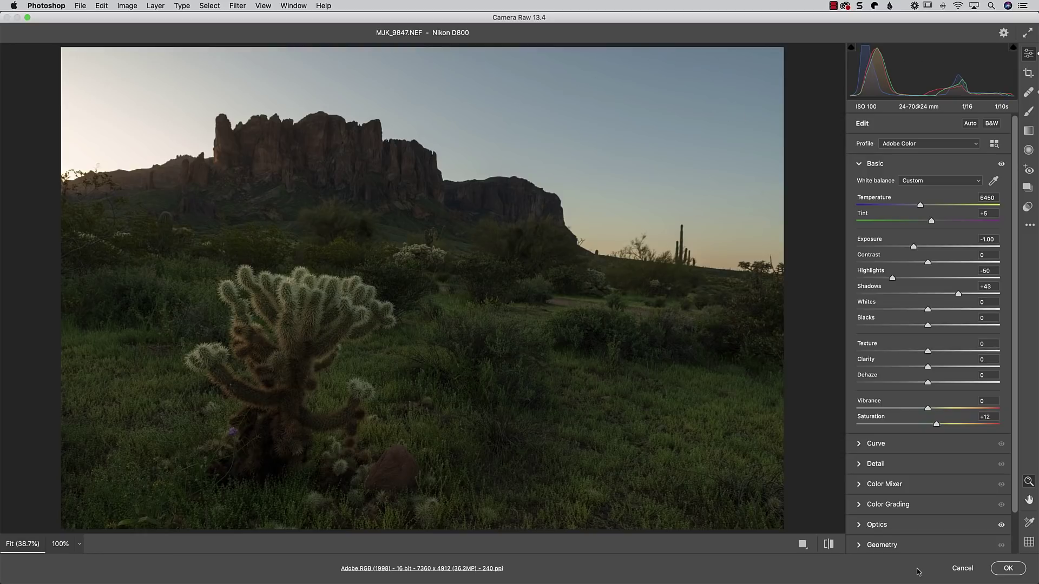
Step: Apply the Camera Raw edits to the Sky layer and select its mask
click(1009, 569)
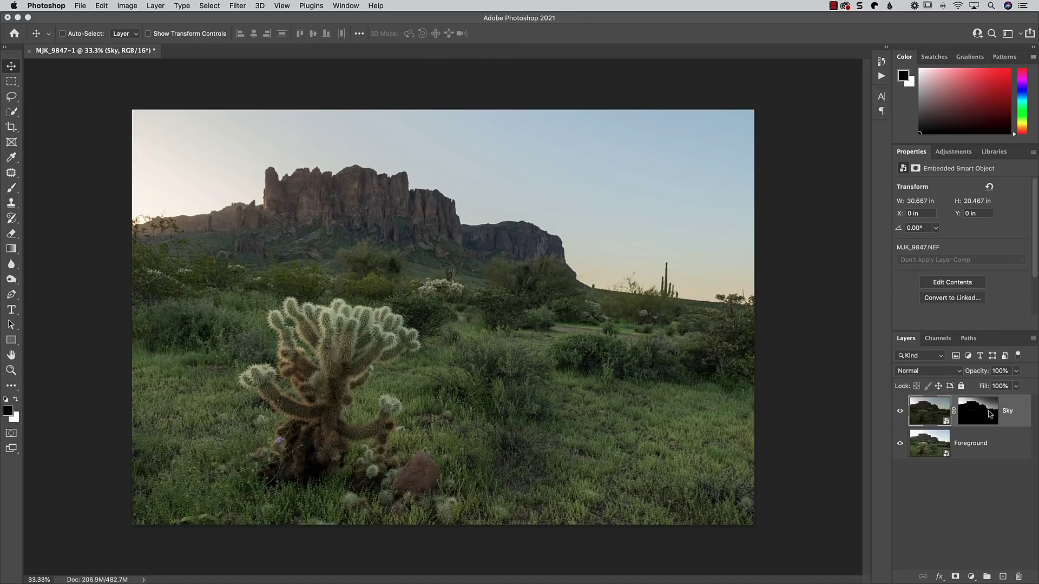
click(984, 414)
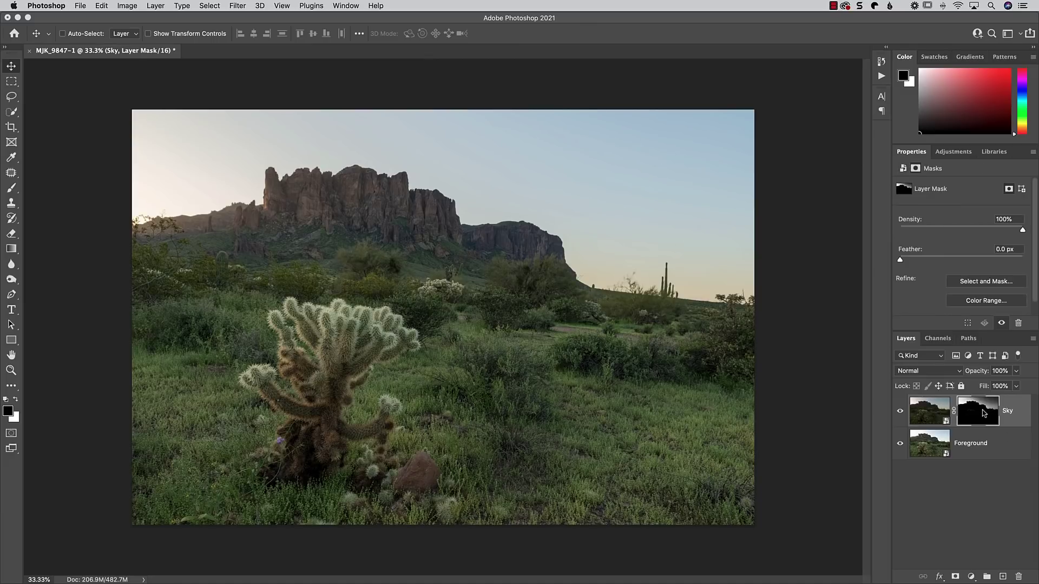
Step: Switch to an enlarged Brush tool set to 40% opacity
key(b)
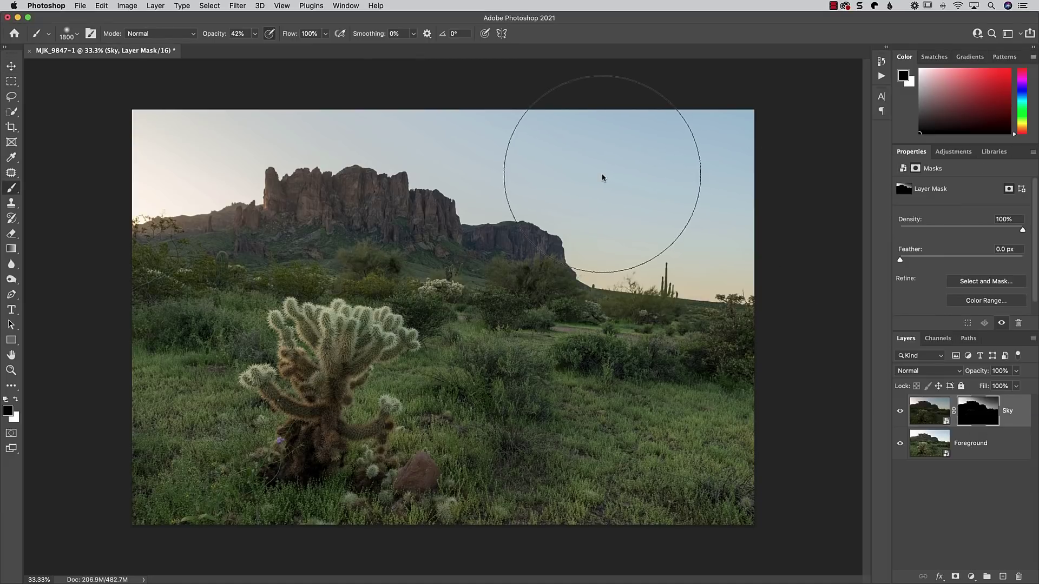
key(bracketright)
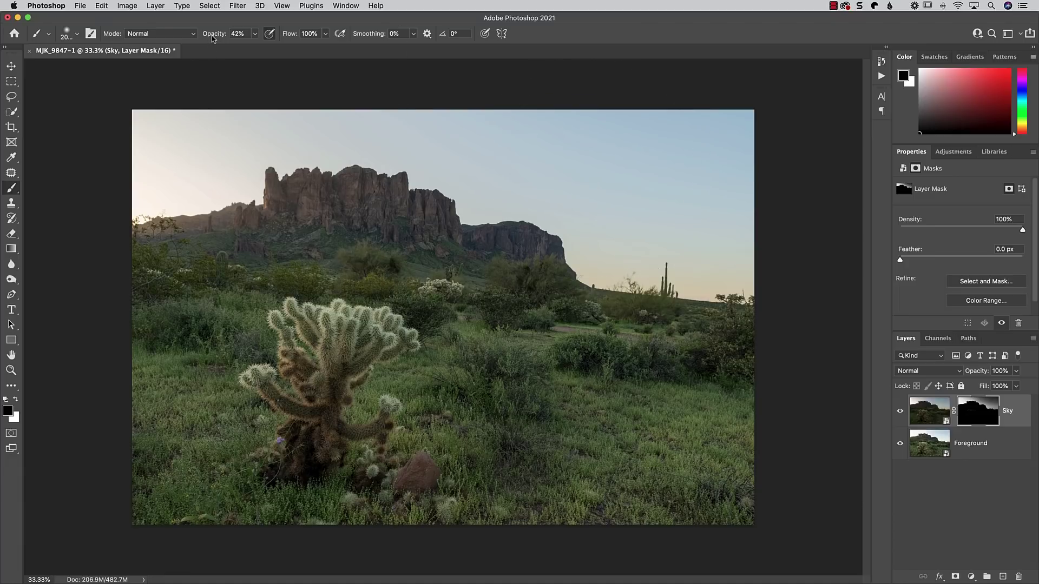
drag(213, 37, 211, 38)
key(Return)
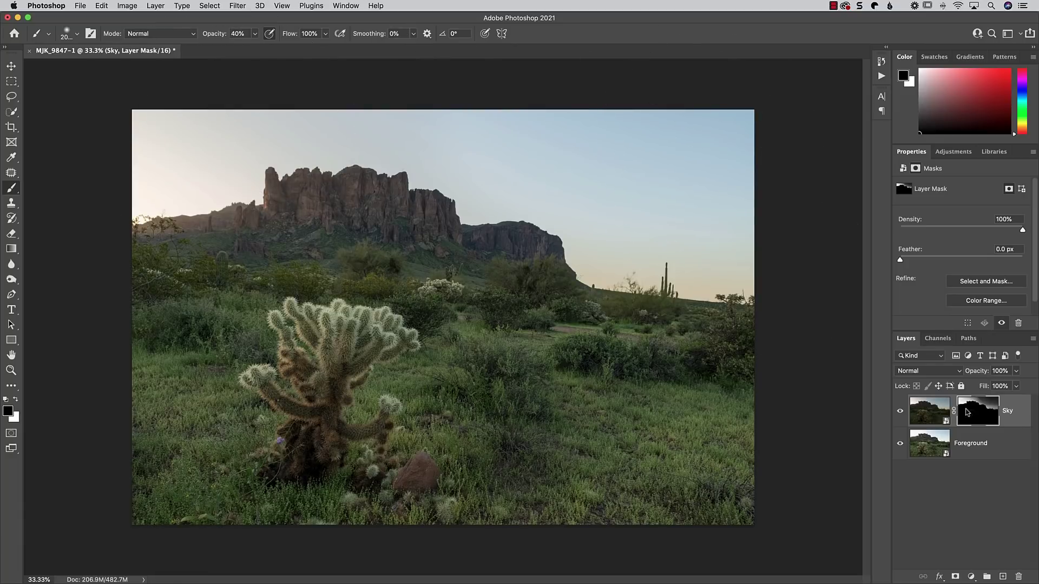
Step: In Camera Raw, give the Foreground layer Dehaze +36, brighter Whites, deeper Blacks and slightly more Contrast
click(923, 446)
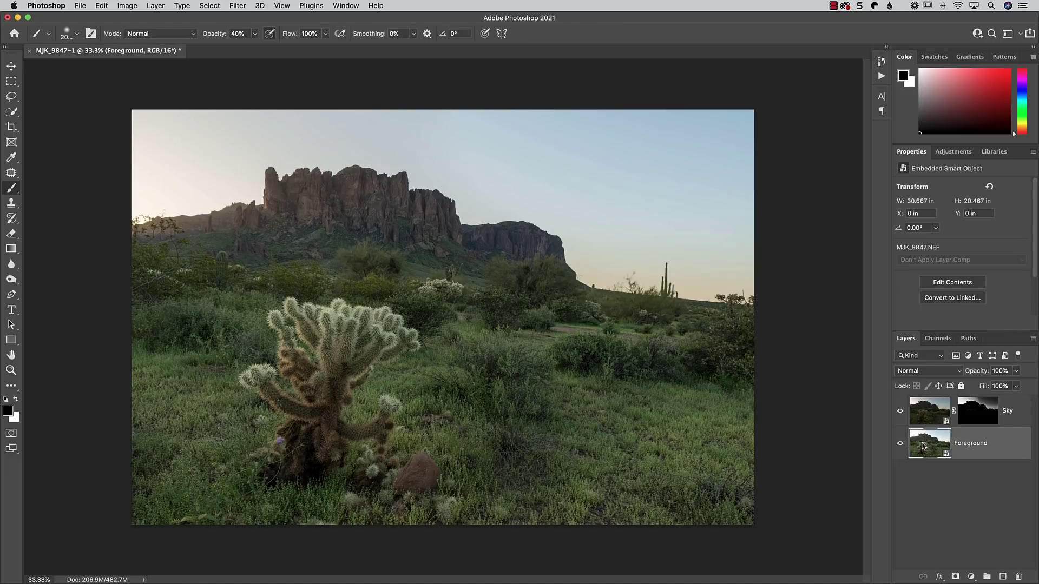
double_click(924, 446)
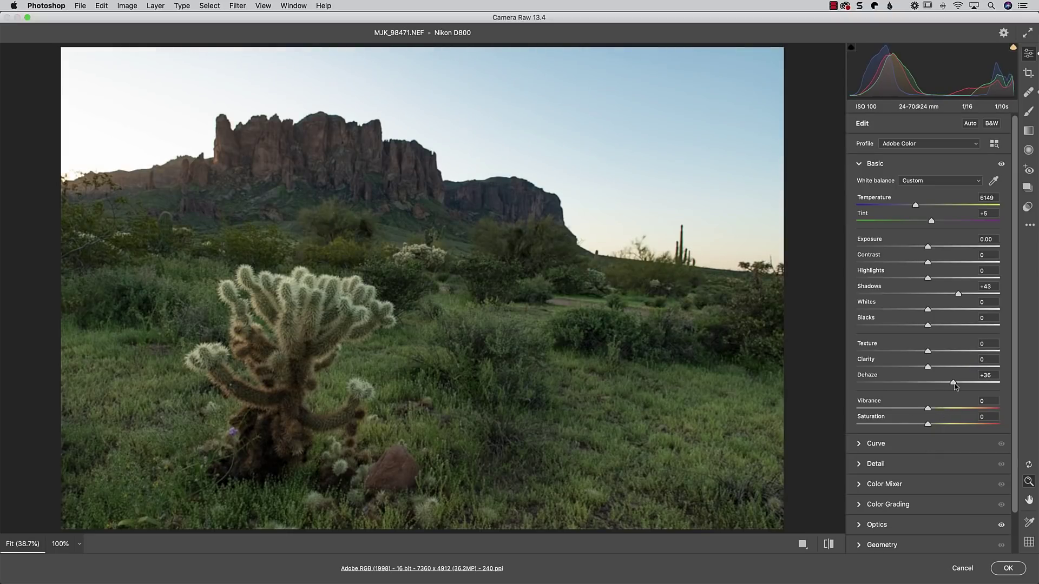
drag(950, 383, 953, 384)
drag(927, 309, 955, 311)
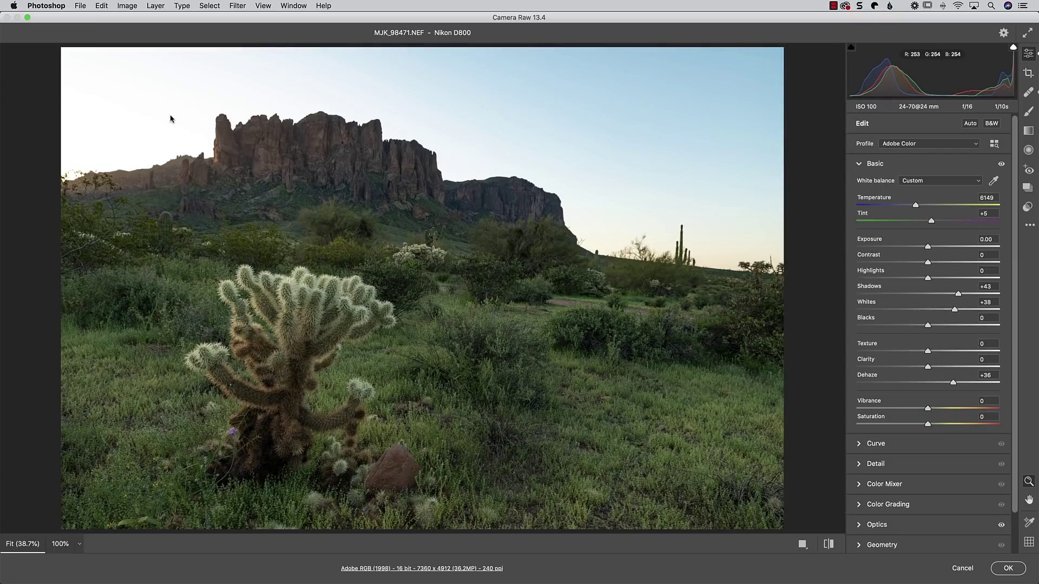
drag(928, 326, 920, 326)
drag(928, 262, 932, 264)
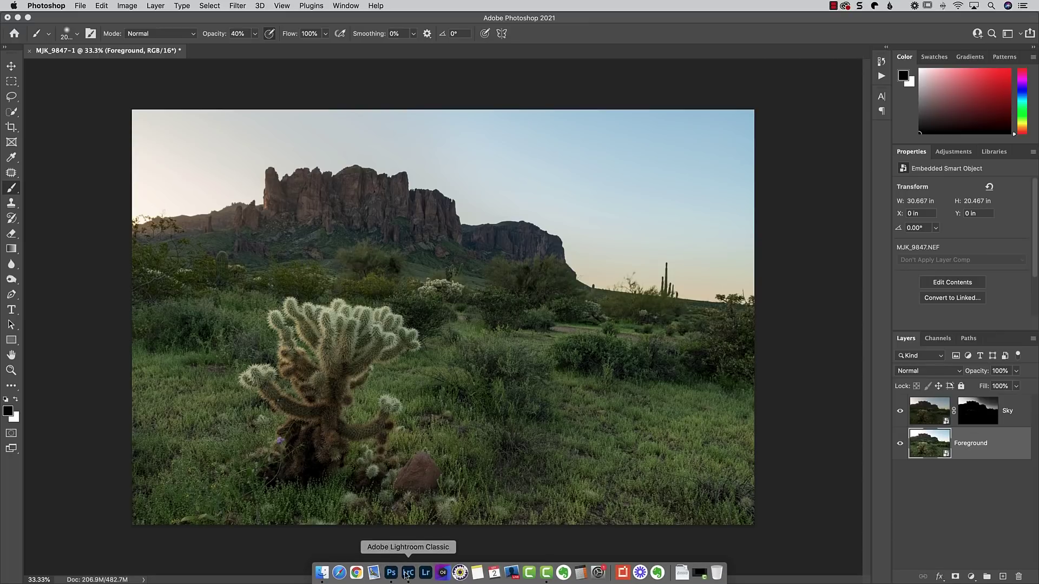
Step: In Lightroom, select portrait MJK_7449, close the mask panel and keep Exposure at +0.20
click(408, 574)
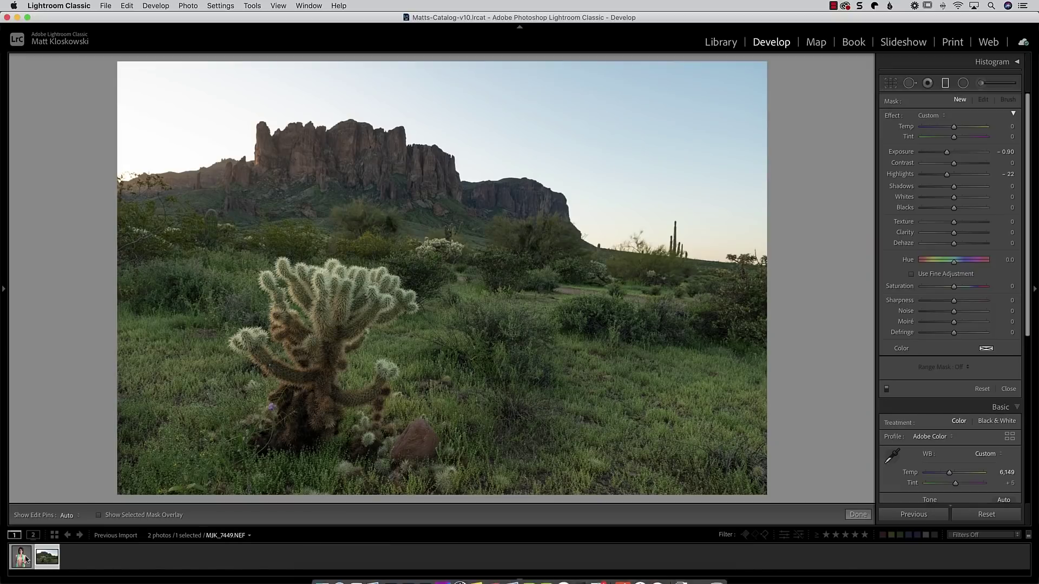
click(22, 558)
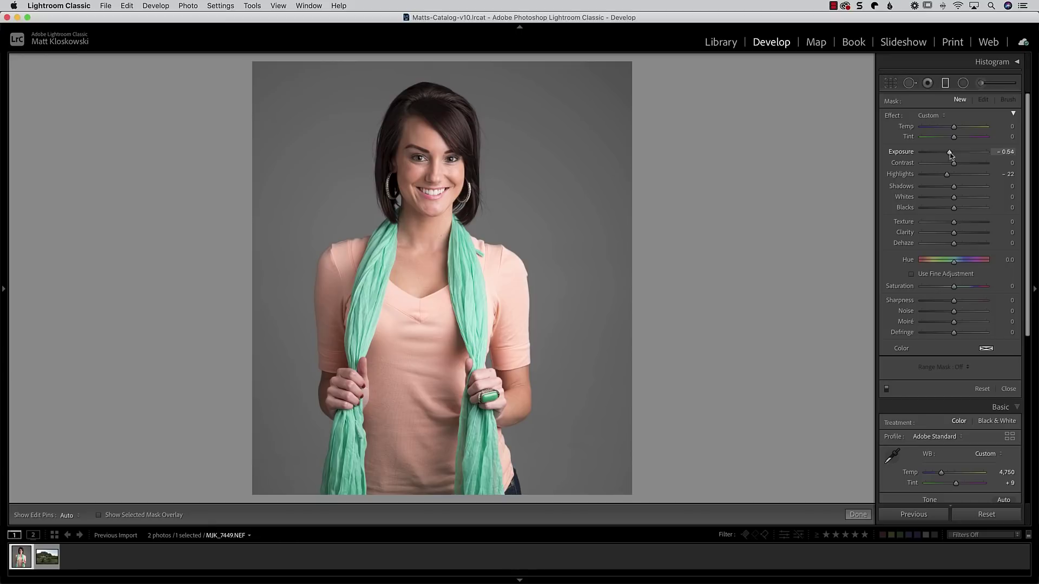
drag(947, 155, 949, 155)
click(1010, 390)
drag(956, 209, 958, 209)
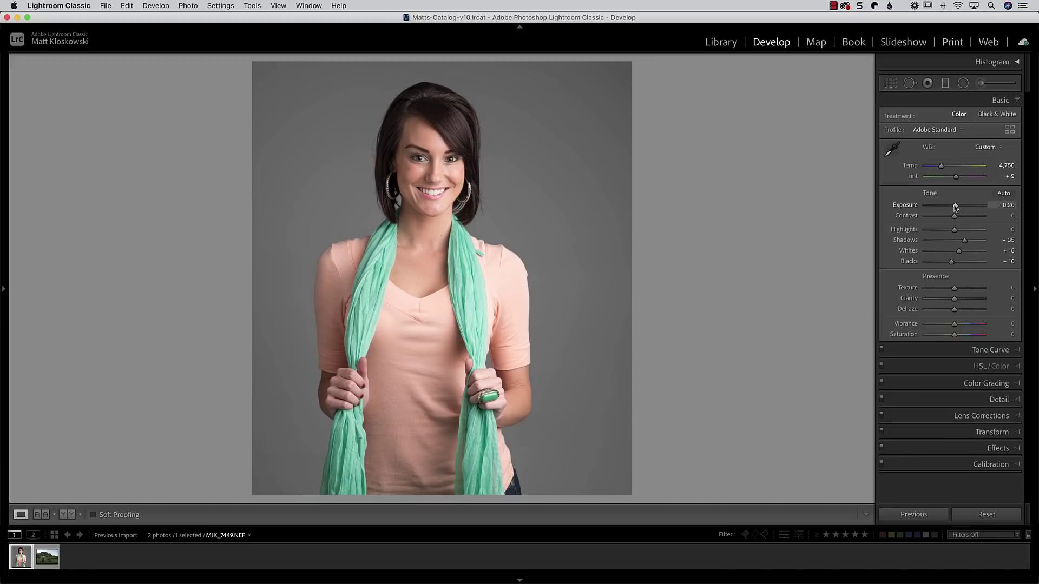
drag(955, 206, 951, 207)
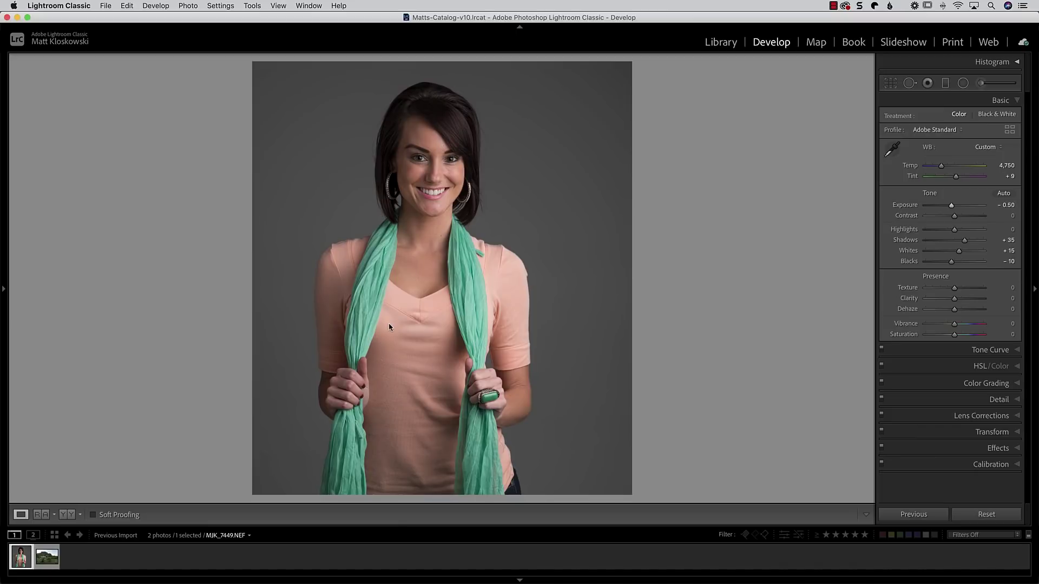
key(super+z)
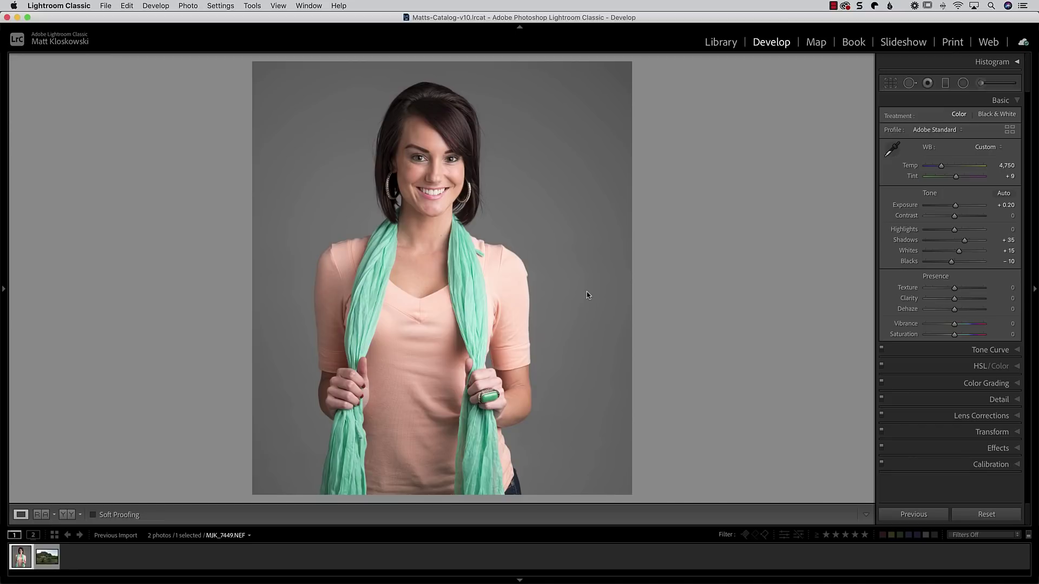
Step: Open the portrait in Photoshop as a smart object
click(189, 6)
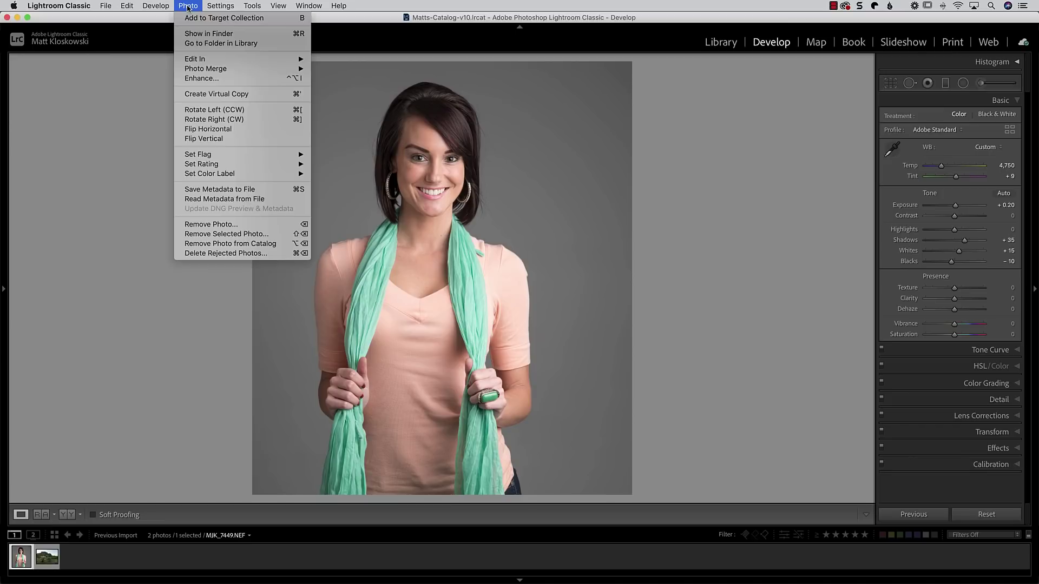
mouse_move(195, 60)
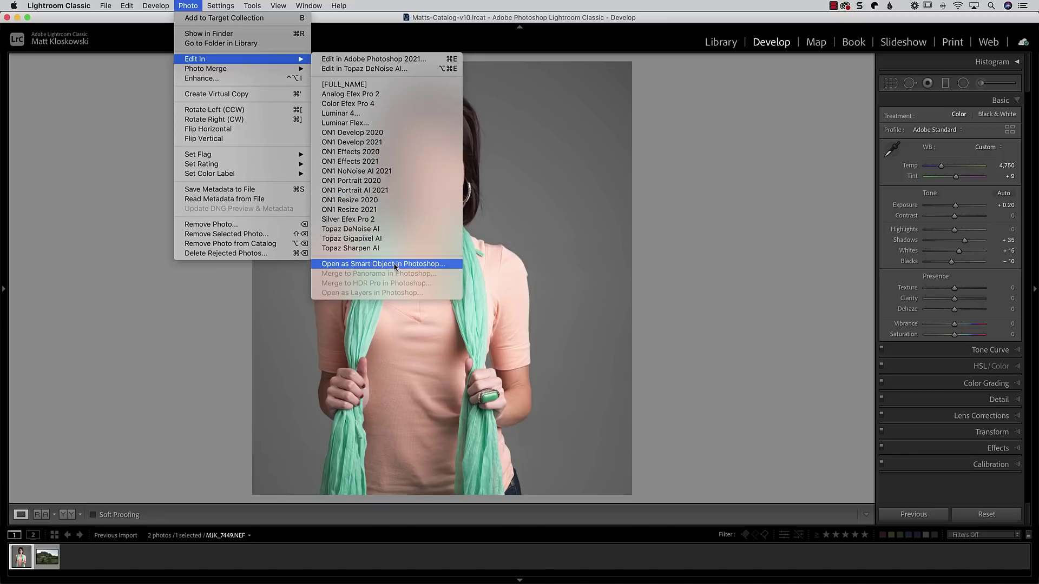
click(445, 265)
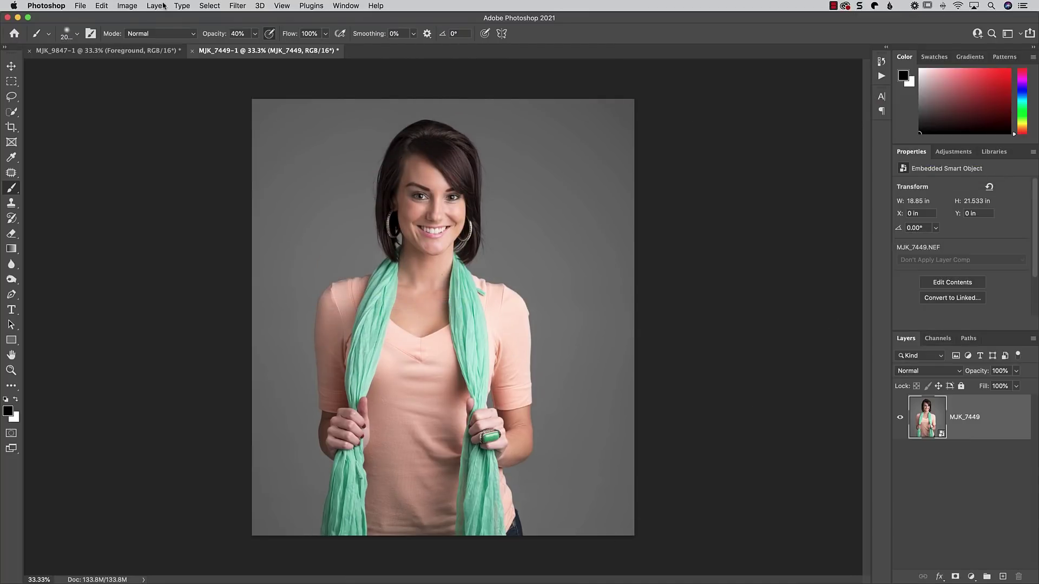
Step: Make MJK_7449 copy with New Smart Object via Copy and show the Channels panel
click(155, 6)
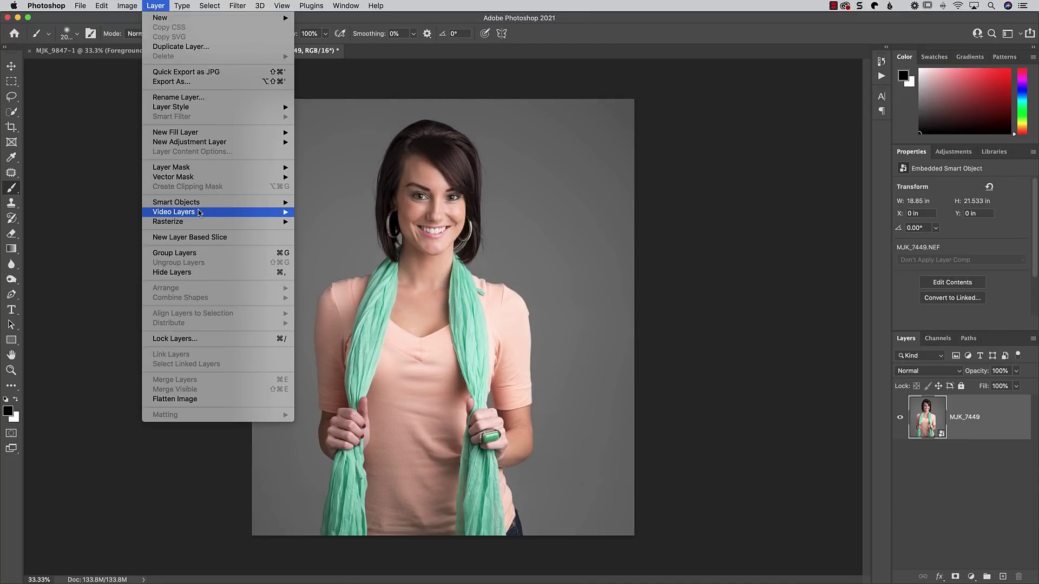
mouse_move(219, 205)
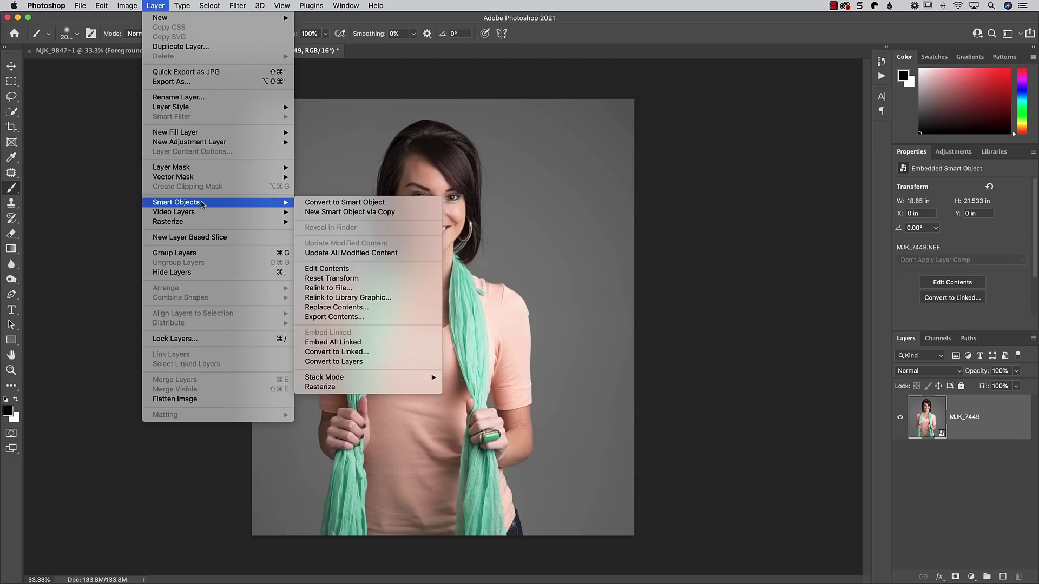
click(410, 213)
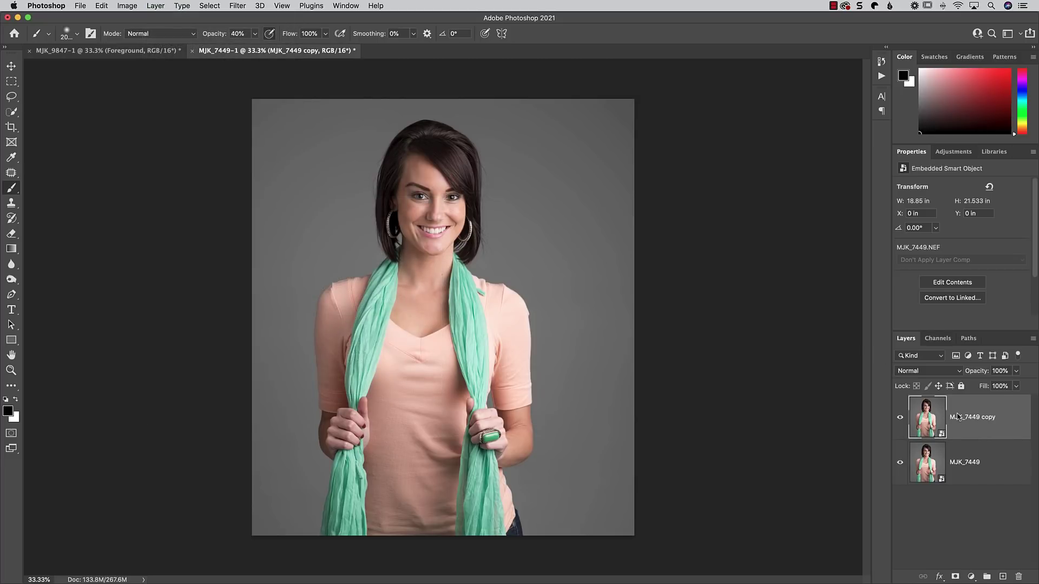
click(939, 340)
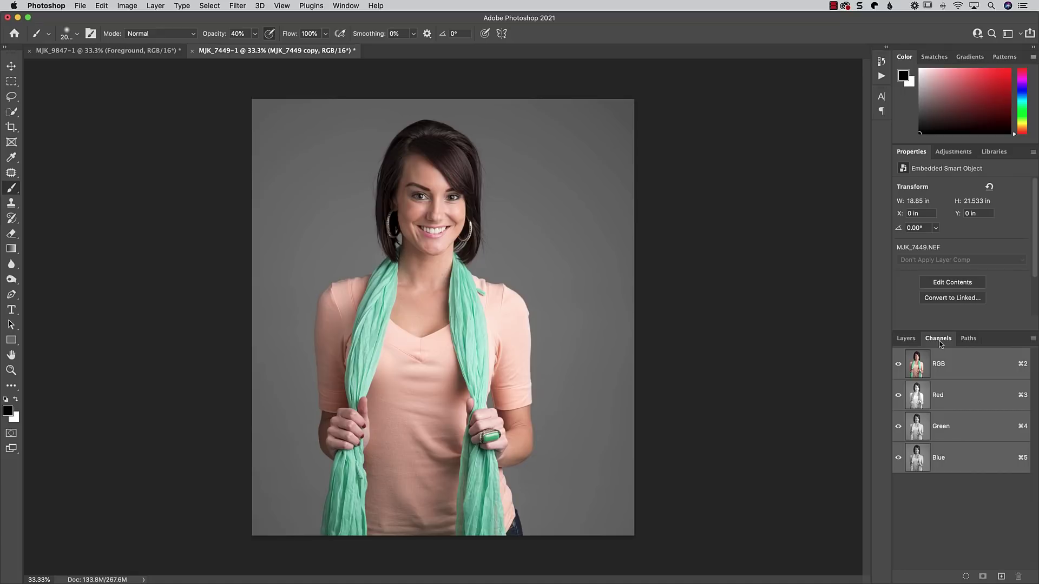
Step: Mask MJK_7449 copy with the RGB luminosity selection, then target its image thumbnail
super+click(918, 367)
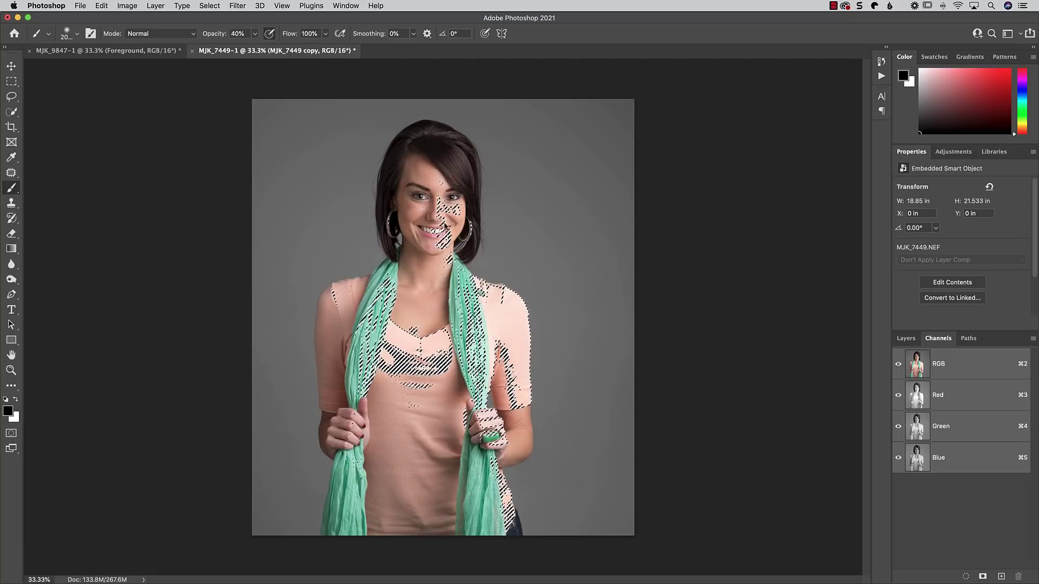
click(906, 340)
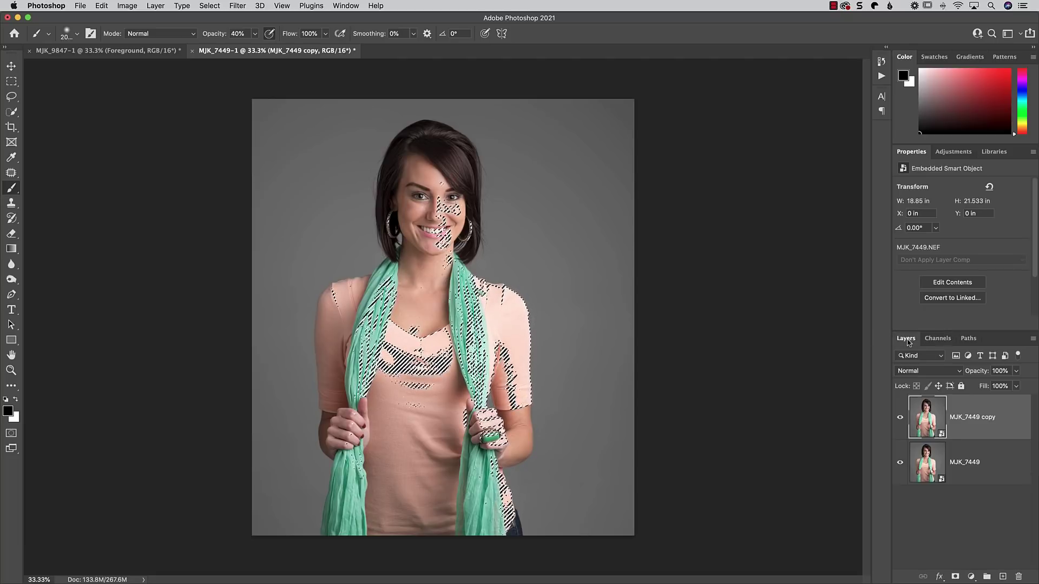
click(955, 577)
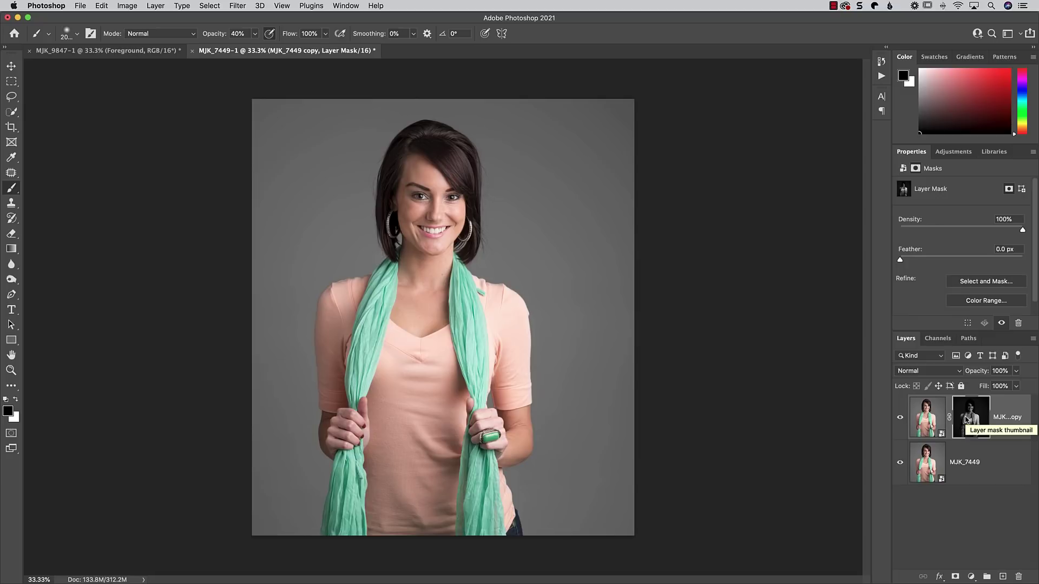
click(926, 415)
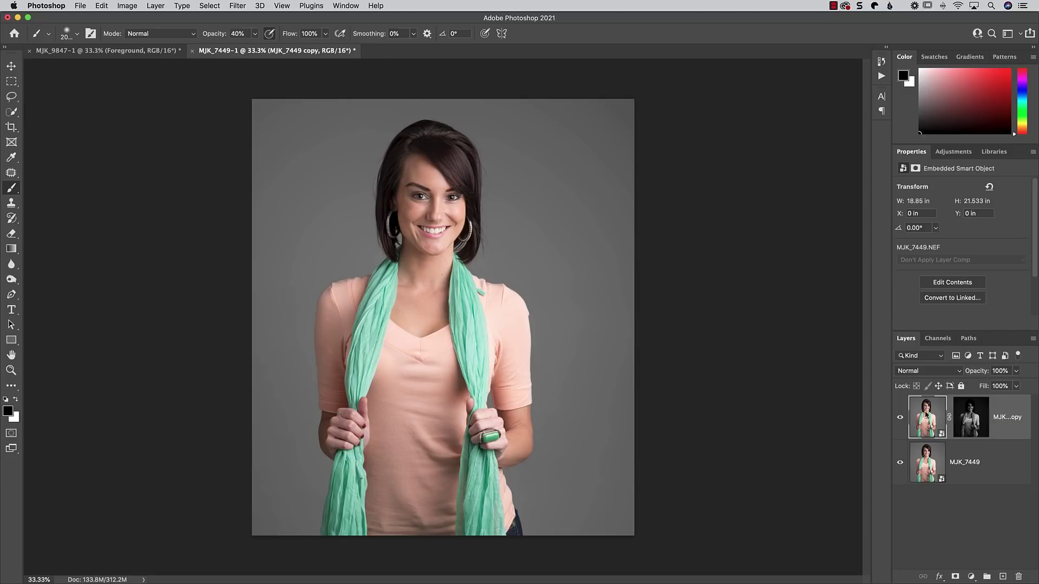
Step: In Camera Raw, set the copy's Exposure to -0.20 and Highlights to -50, then apply
double_click(923, 406)
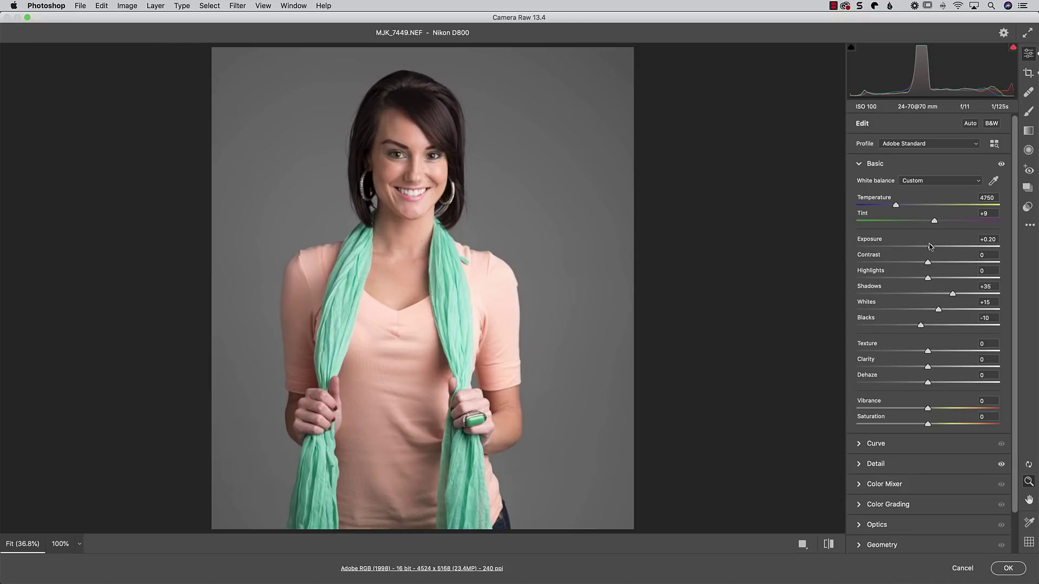
drag(931, 248, 893, 281)
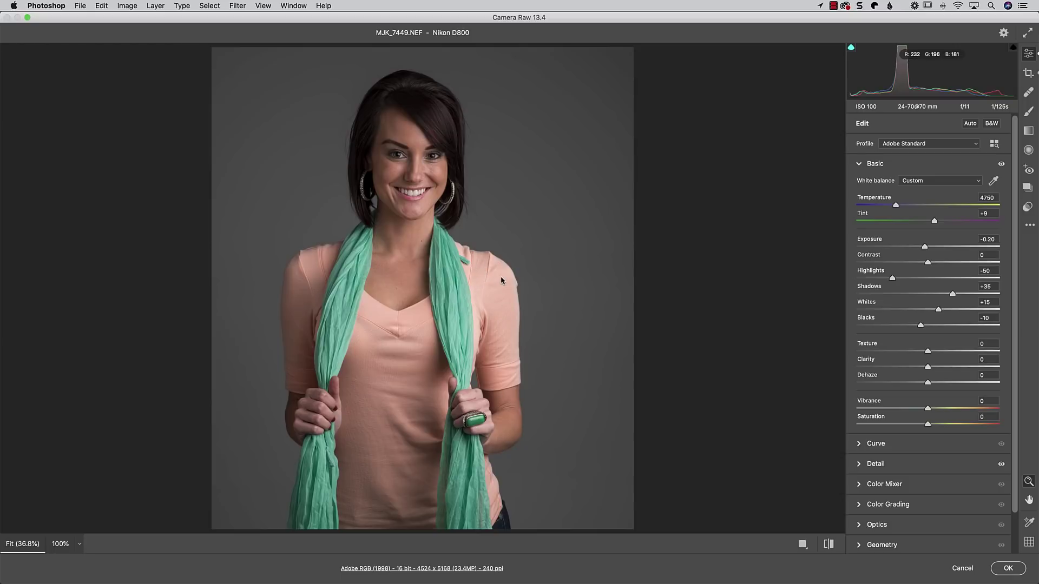
click(1002, 571)
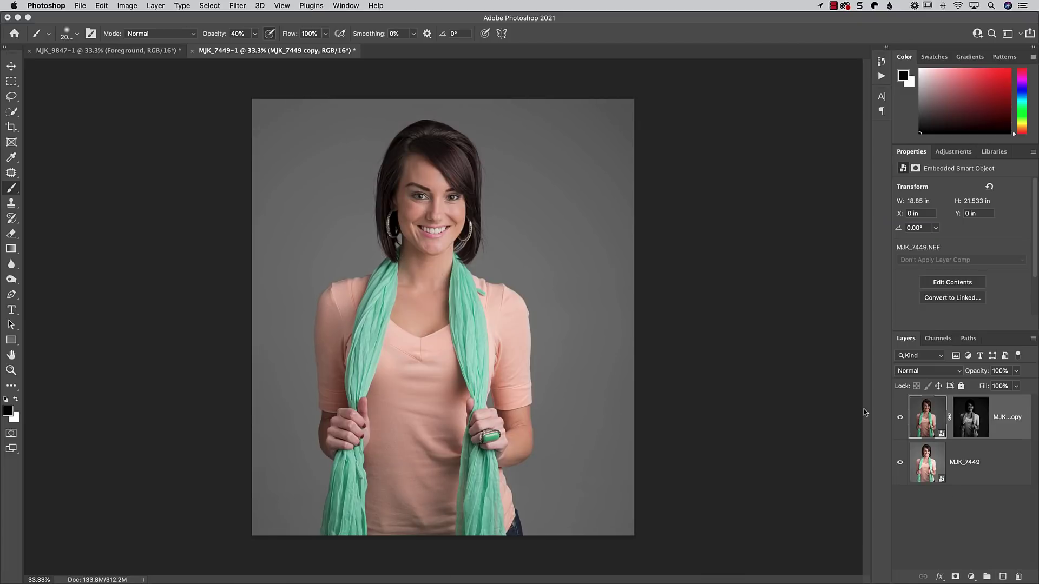
Step: Compare the portrait with the MJK_7449 copy hidden and shown, then target its mask with a 1700-pixel brush
click(900, 417)
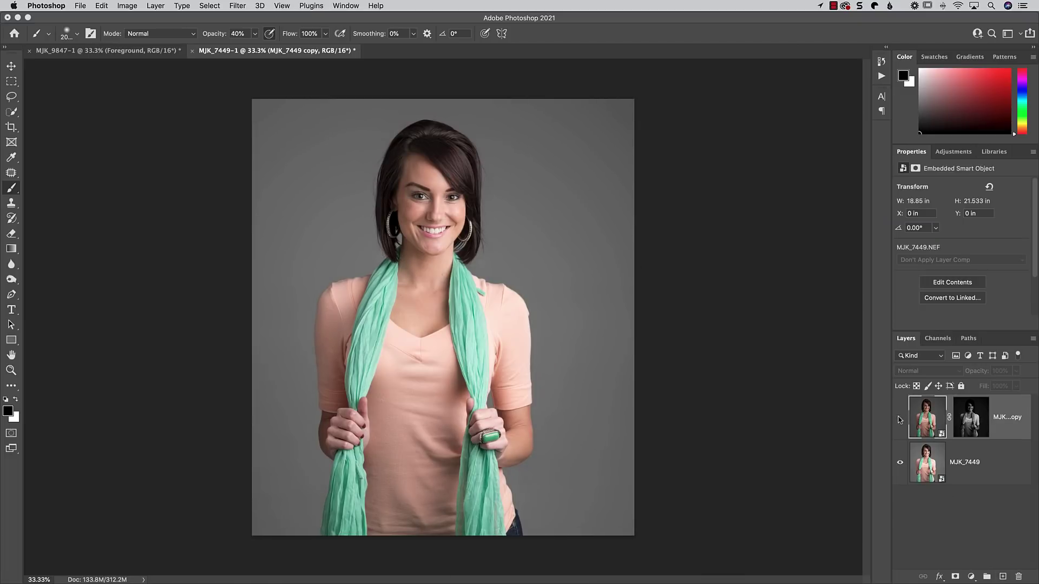
click(900, 418)
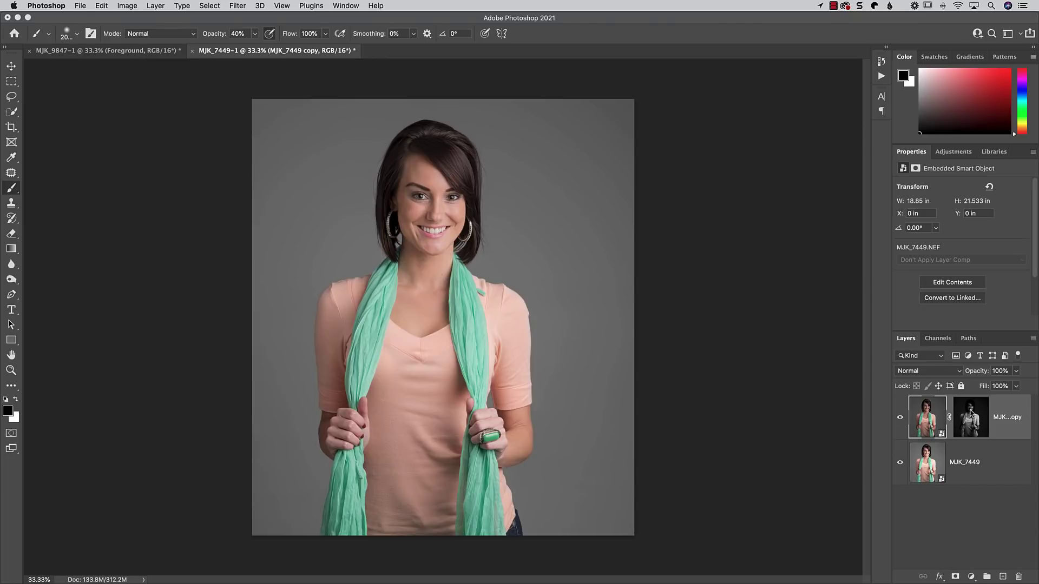
click(966, 419)
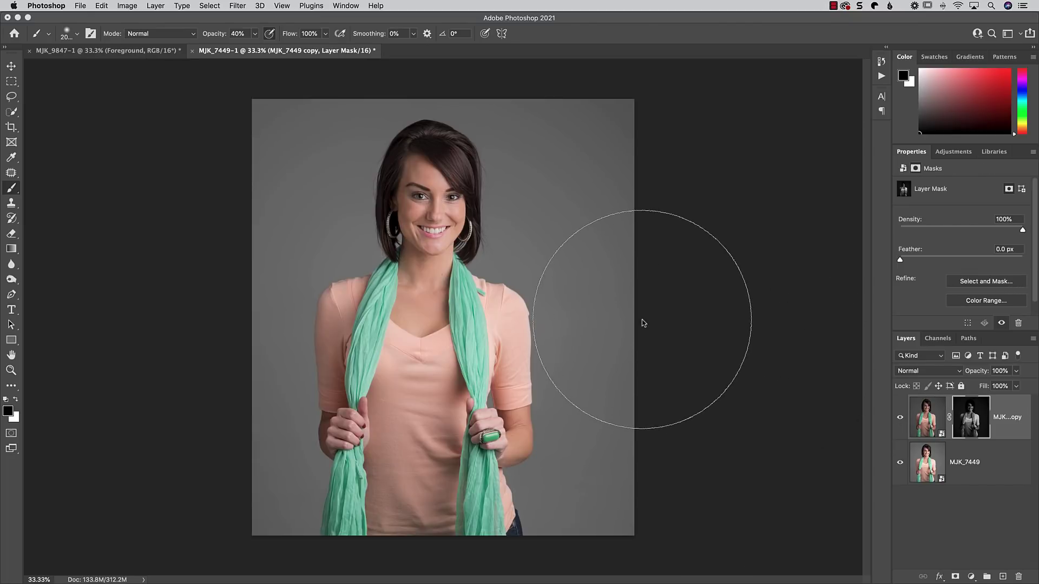
key(bracketleft)
key(bracketleft)
key(bracketleft)
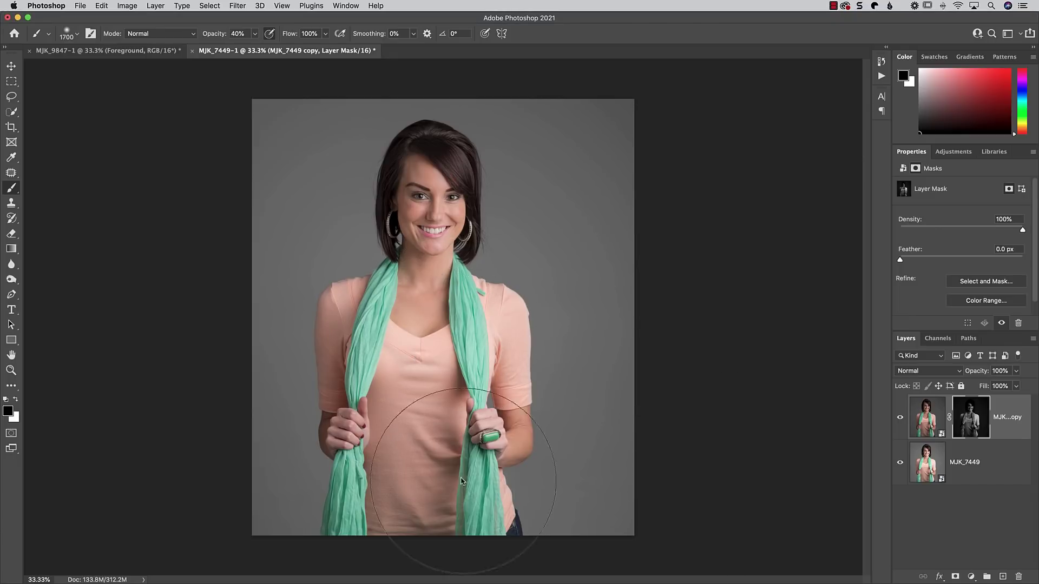